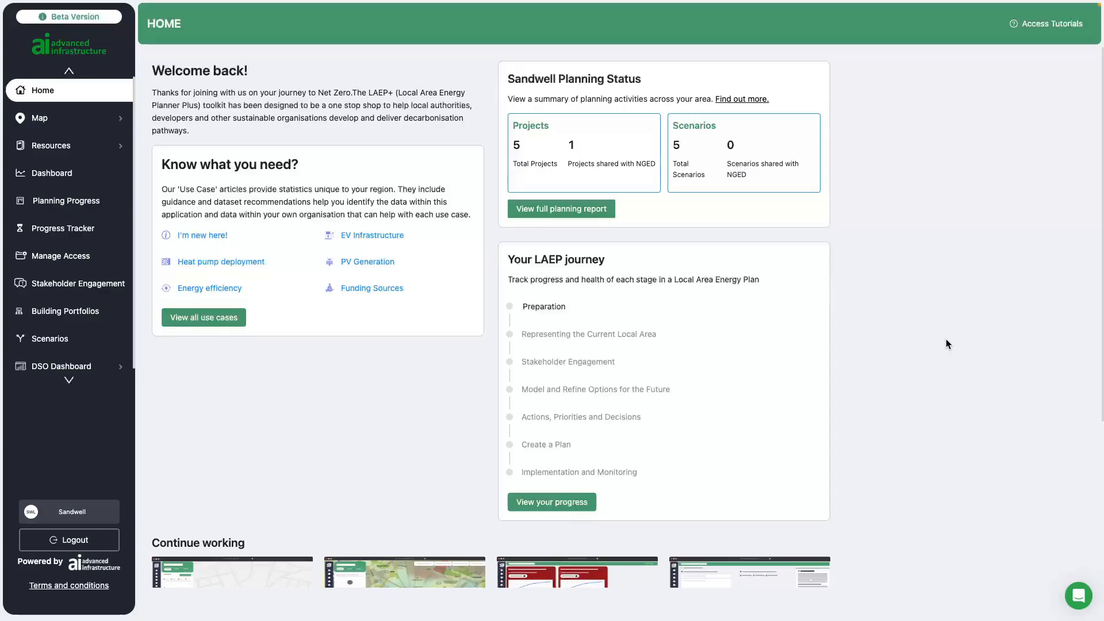
# Start a new building portfolio and title it "Optimal Properties for Heat Decarbonisation"
pyautogui.click(109, 312)
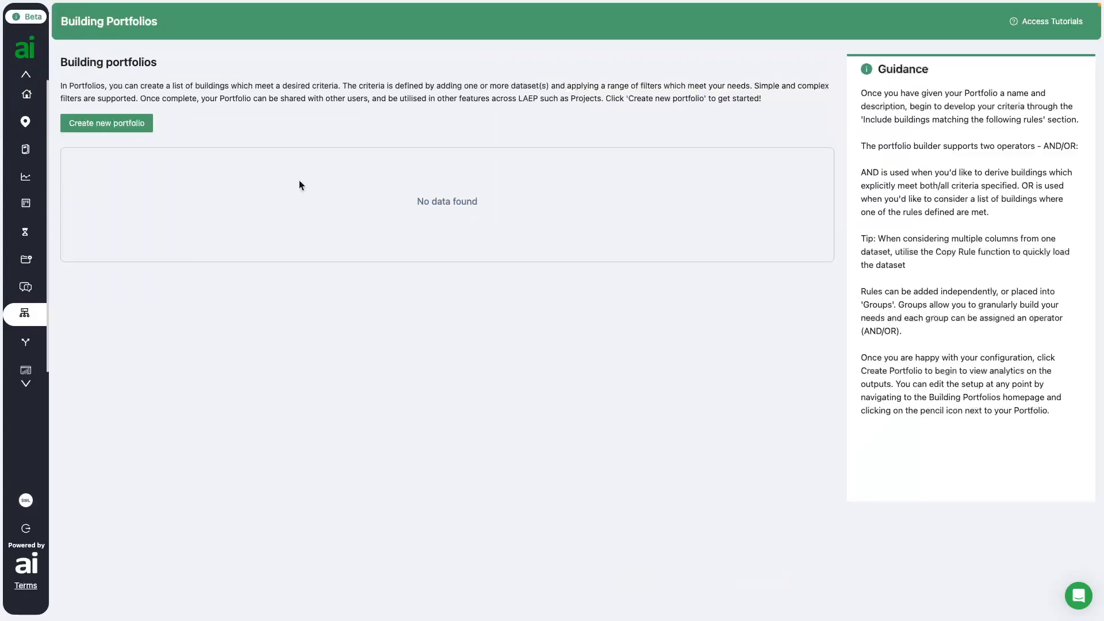
pyautogui.click(102, 123)
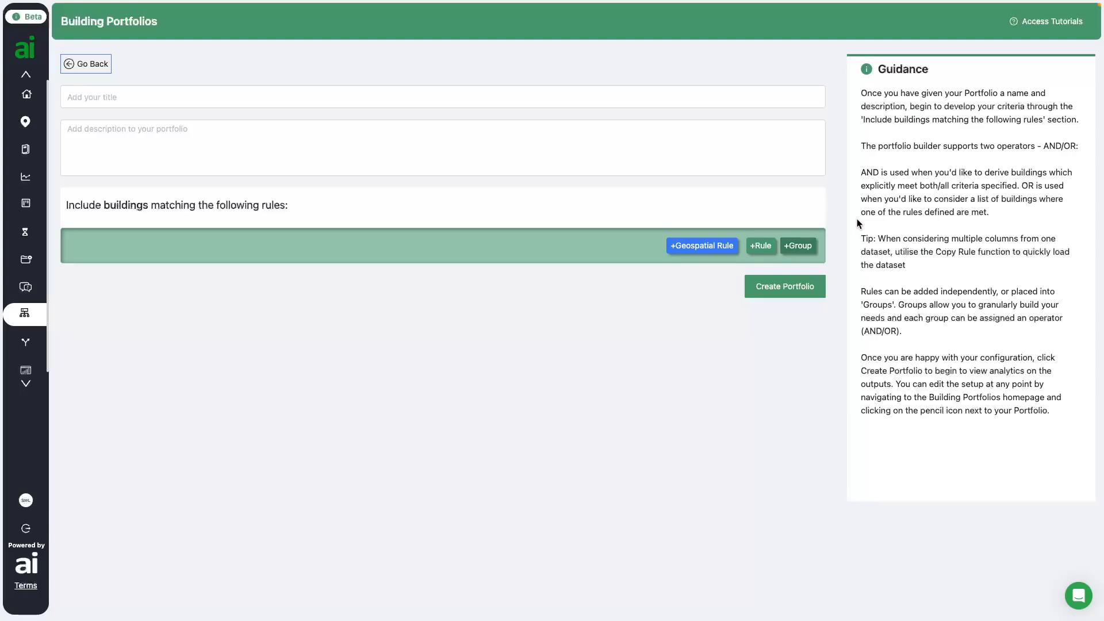
pyautogui.click(118, 95)
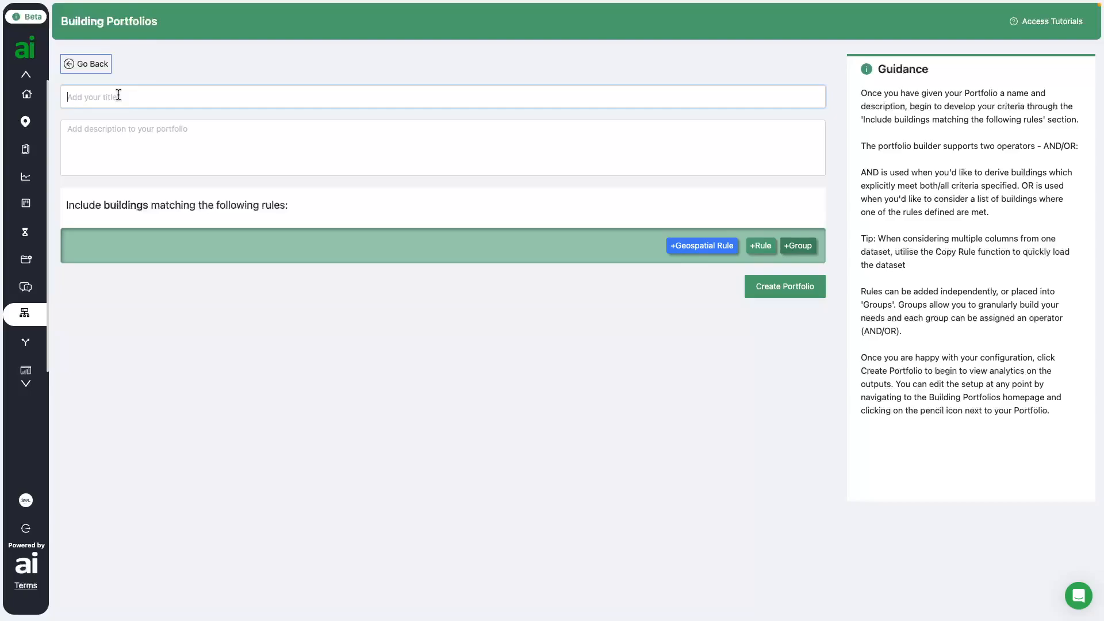
pyautogui.write('Optimal Pr')
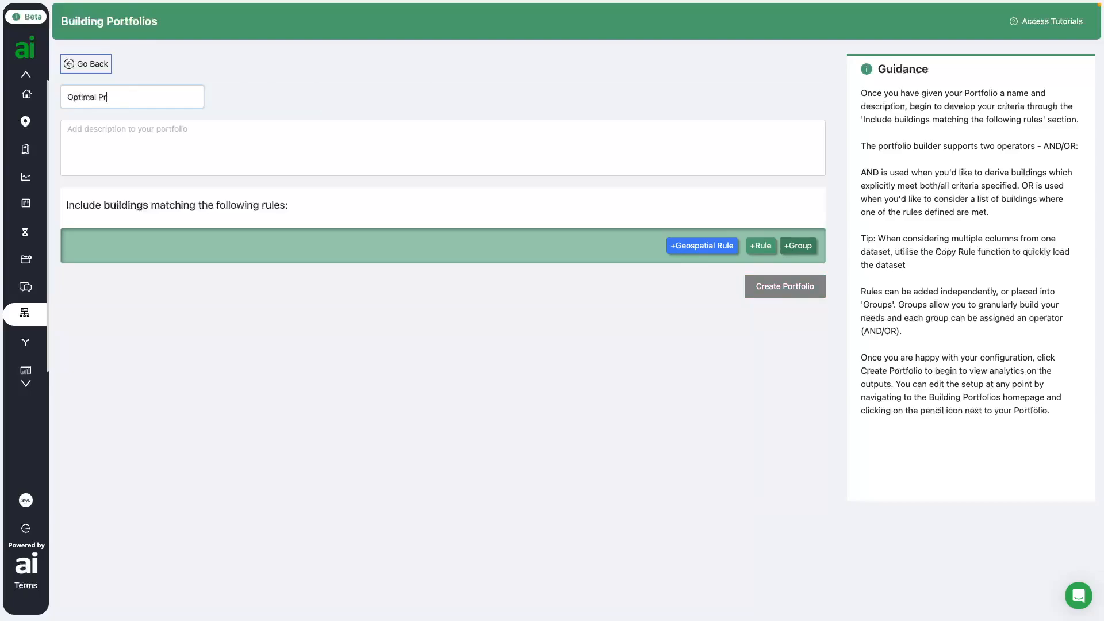
pyautogui.write('operties for Heat Decarbonisation')
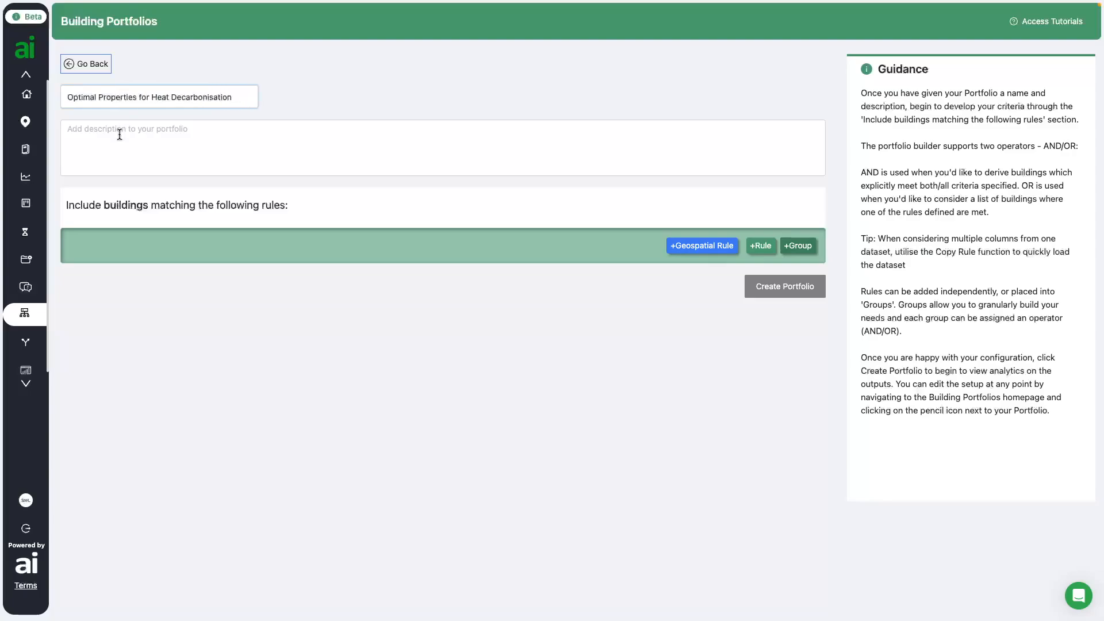
# Enter the portfolio description "Properties with suitable EPC ratings which are eligible for funding."
pyautogui.click(120, 135)
pyautogui.write('Properties with suit')
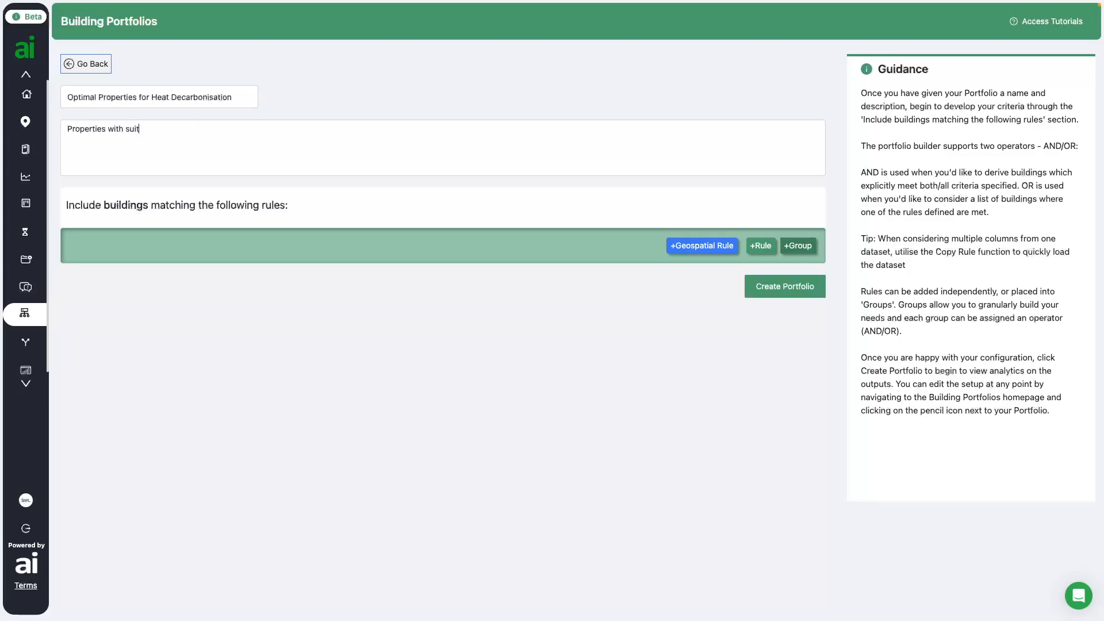
pyautogui.write('able EPC ratings which are eligible for funding.')
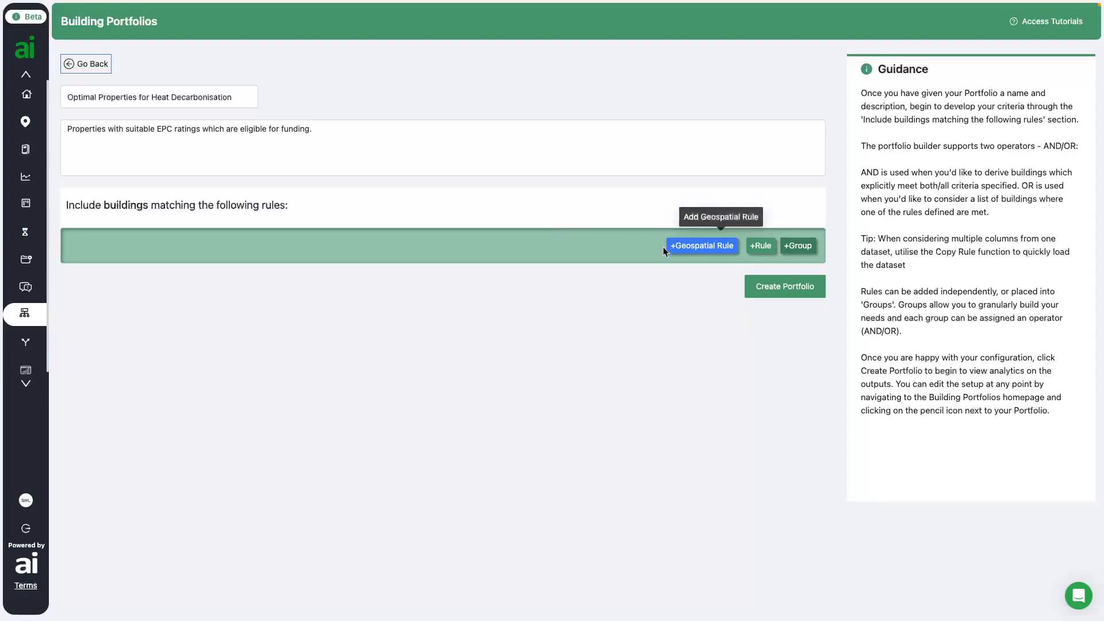
pyautogui.click(700, 246)
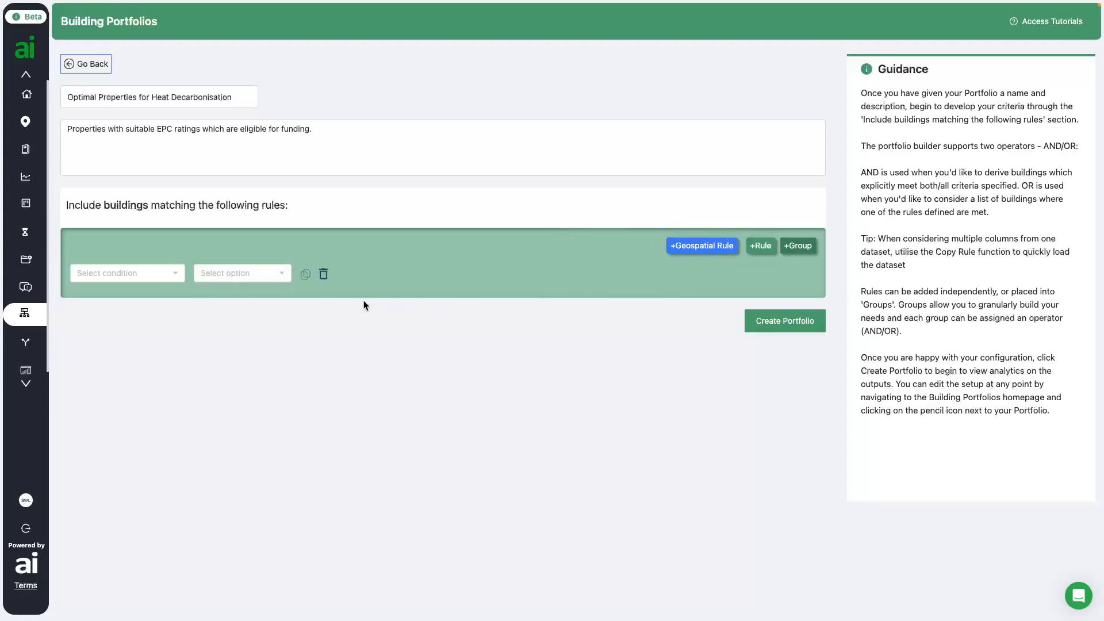
pyautogui.click(112, 274)
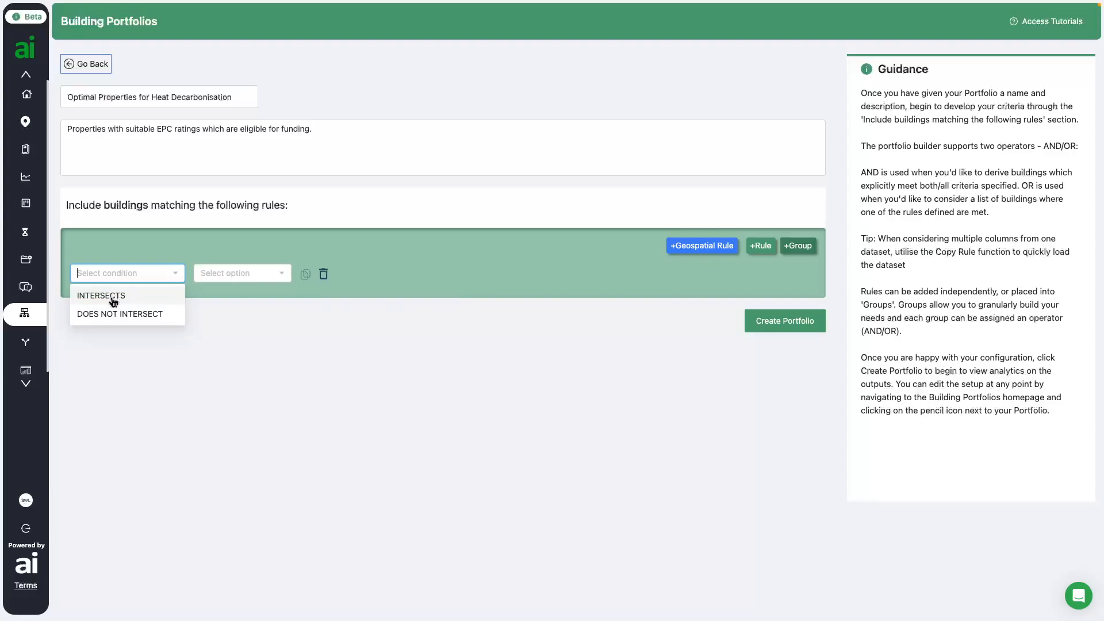
pyautogui.click(113, 300)
pyautogui.click(250, 275)
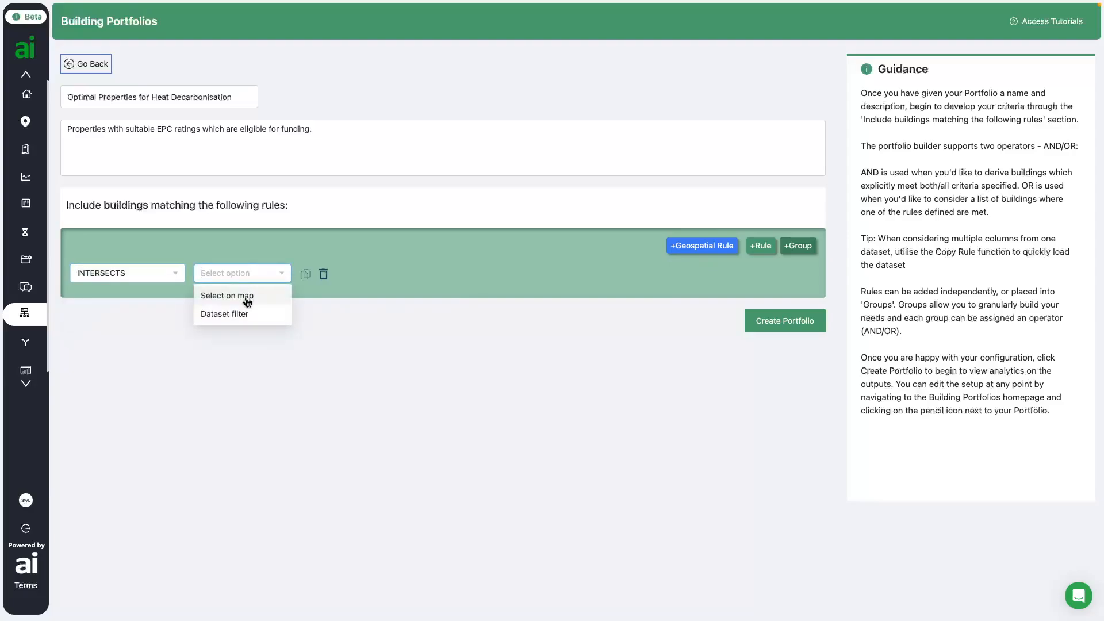
pyautogui.click(247, 300)
pyautogui.click(334, 276)
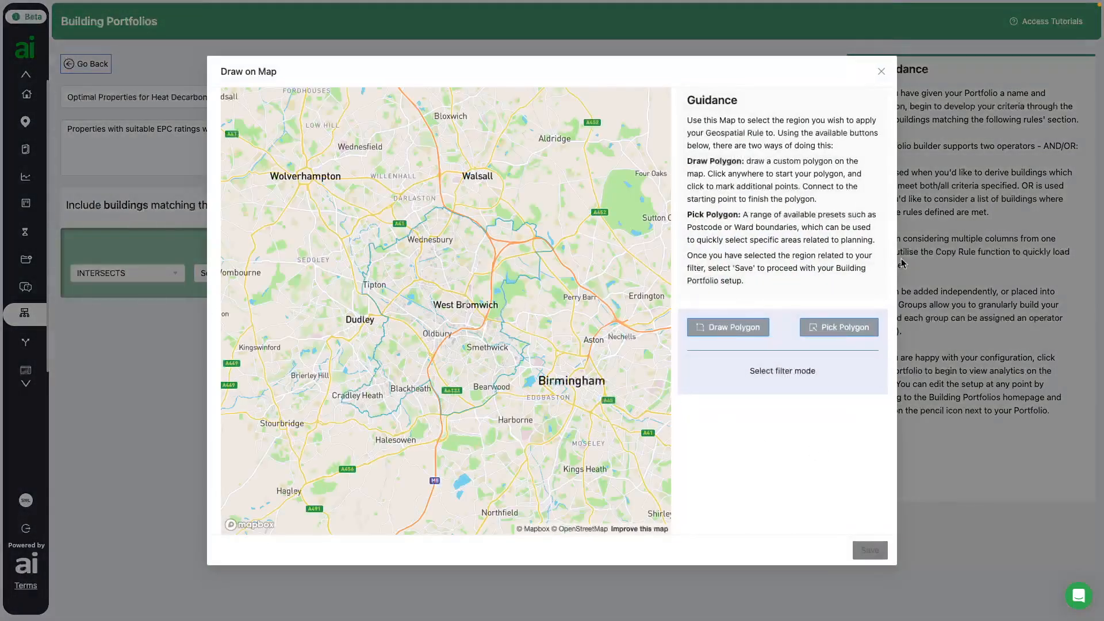
pyautogui.click(881, 71)
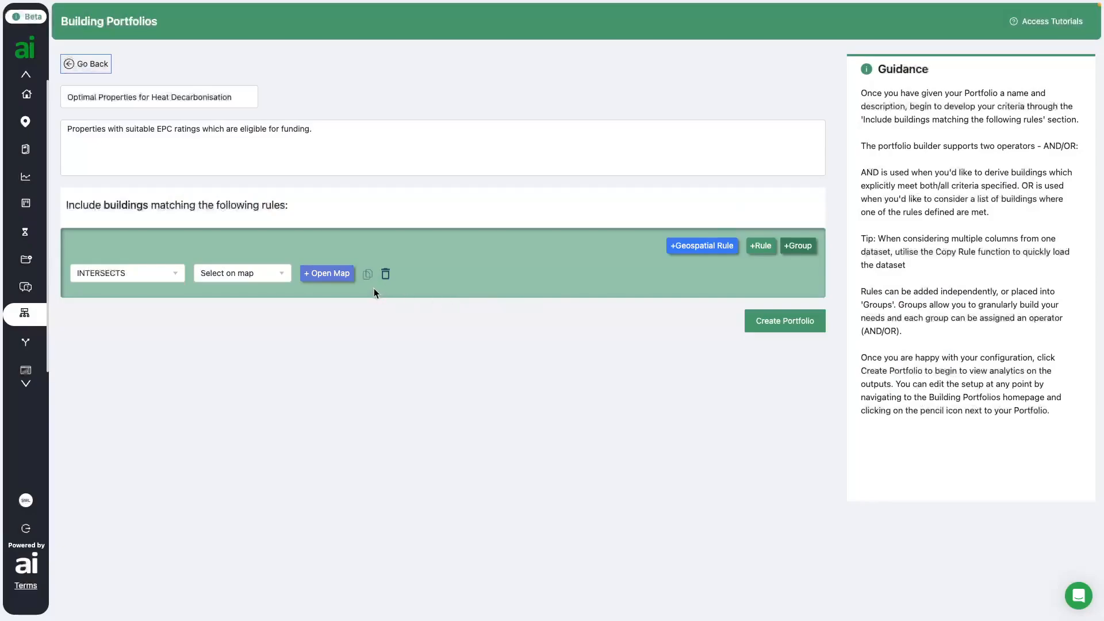
pyautogui.click(385, 275)
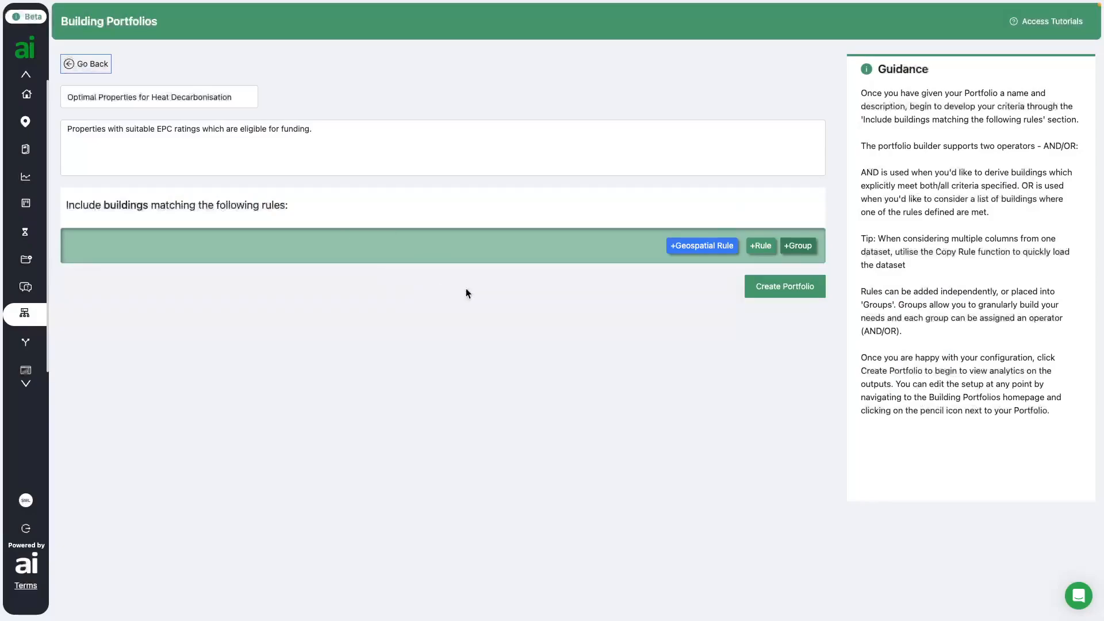
pyautogui.click(758, 253)
pyautogui.click(131, 275)
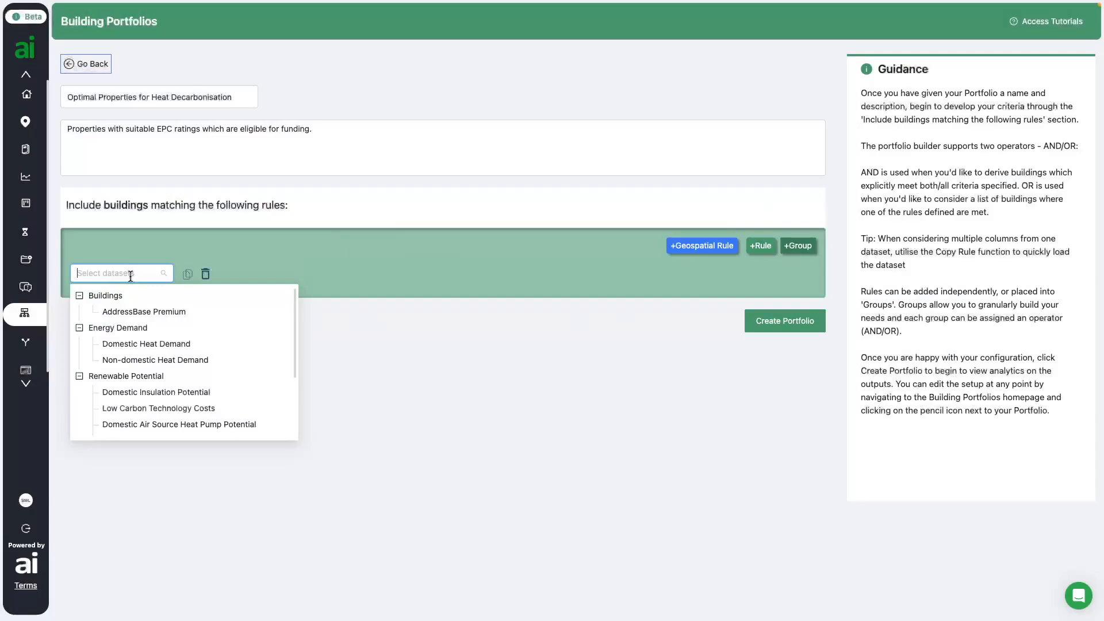
pyautogui.scroll(-4, 141, 333)
pyautogui.scroll(4, 158, 403)
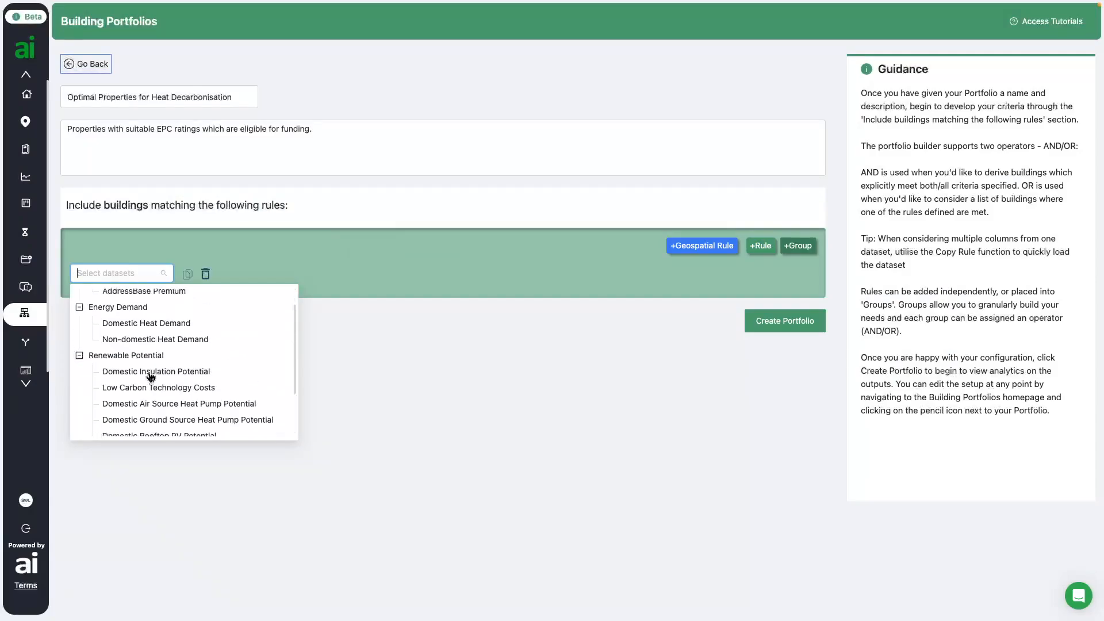
pyautogui.click(206, 275)
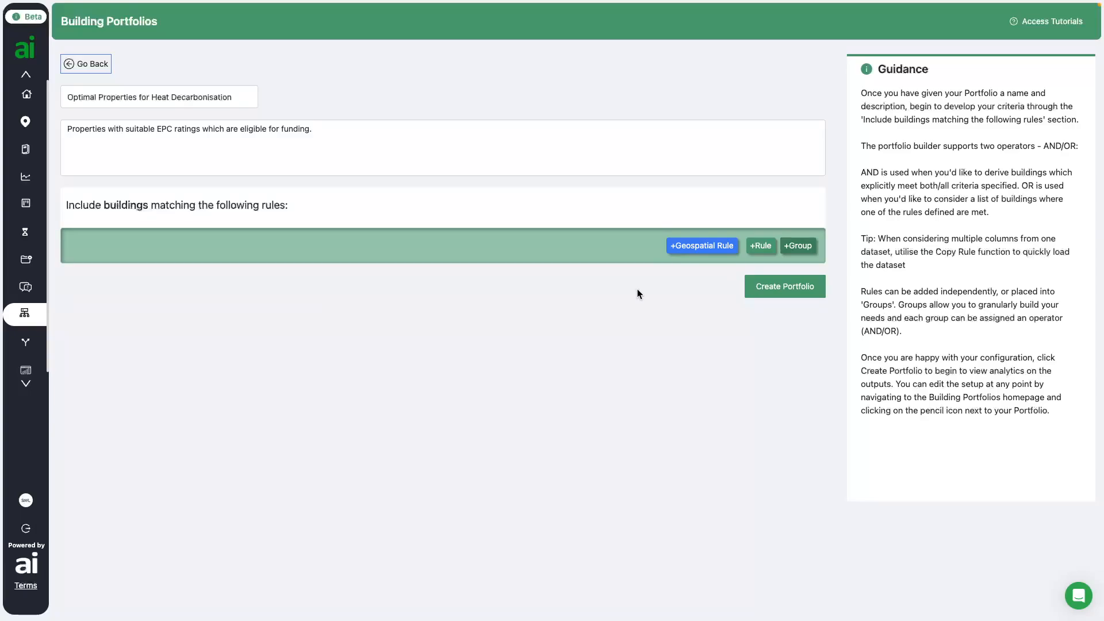
# Add a building rule based on the EPC Rating column of the Domestic Insulation Potential dataset
pyautogui.click(760, 246)
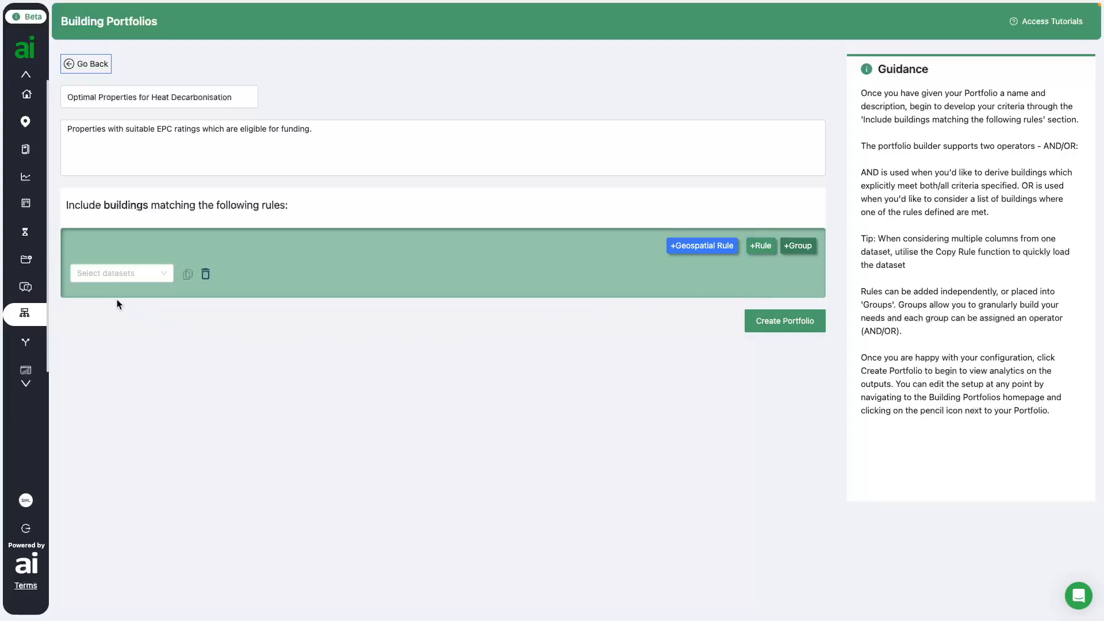
pyautogui.click(121, 274)
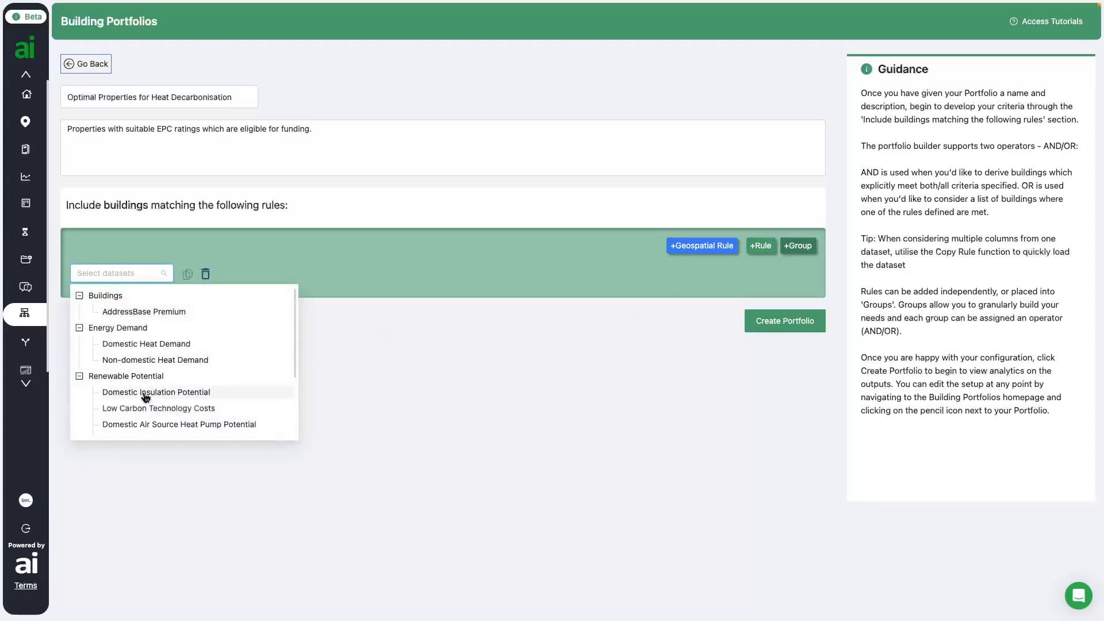
pyautogui.click(216, 395)
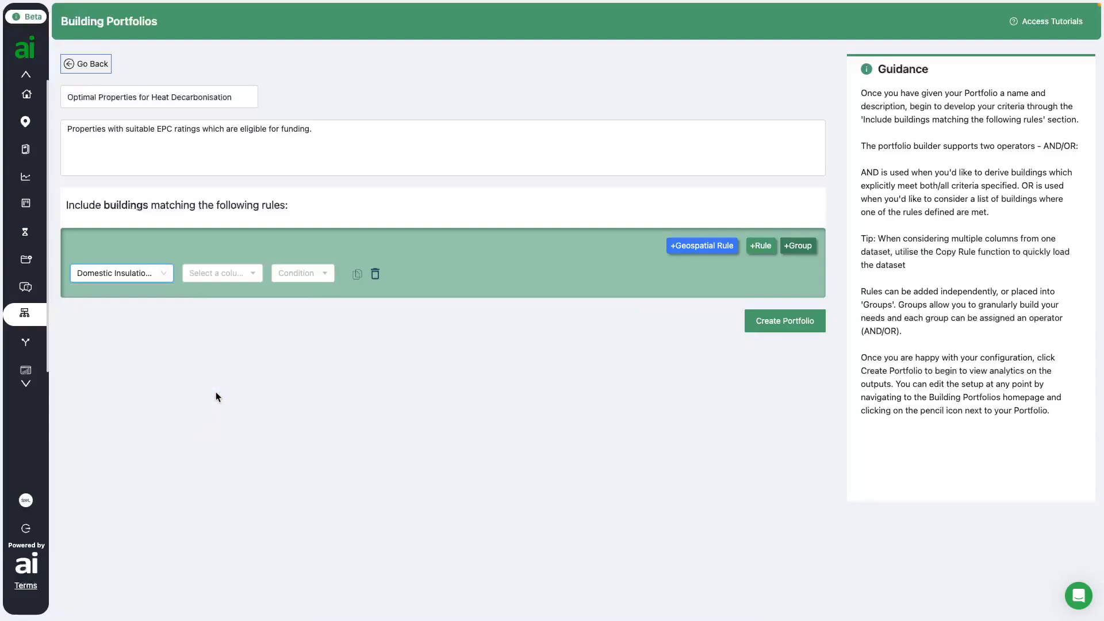
pyautogui.click(225, 273)
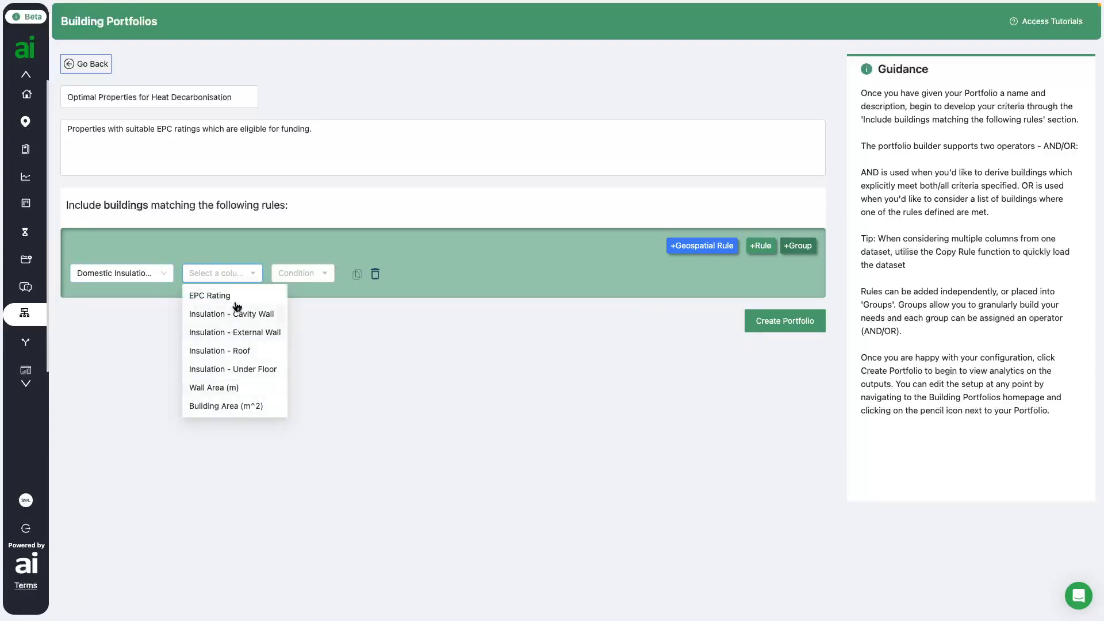
pyautogui.click(252, 296)
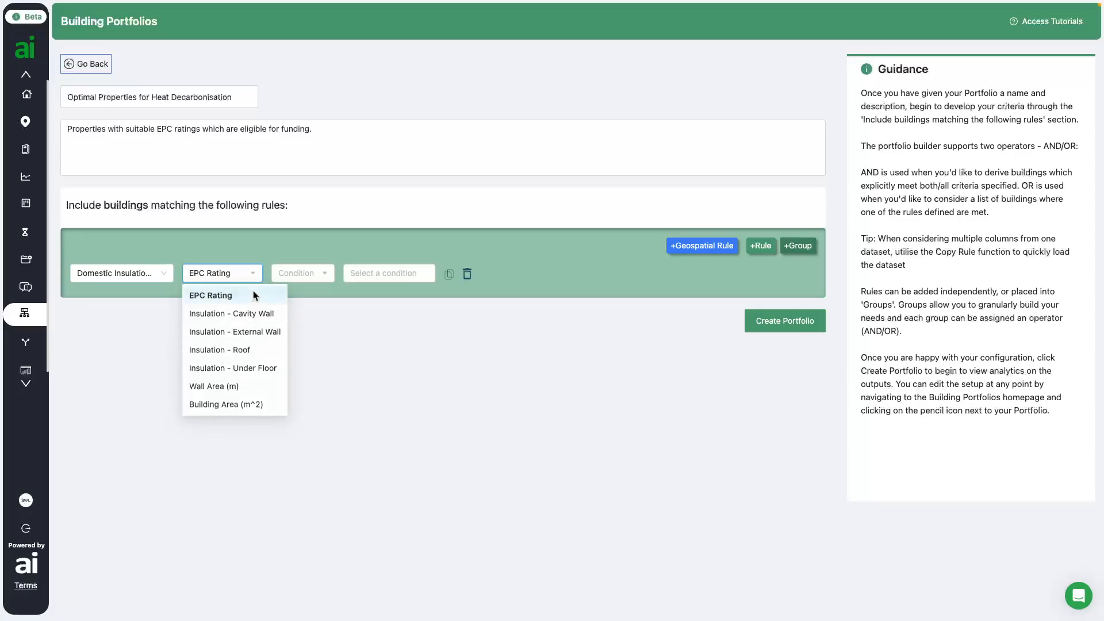
# Set the EPC Rating rule's condition to "is" with the values A, B and C
pyautogui.click(300, 282)
pyautogui.click(303, 297)
pyautogui.click(370, 270)
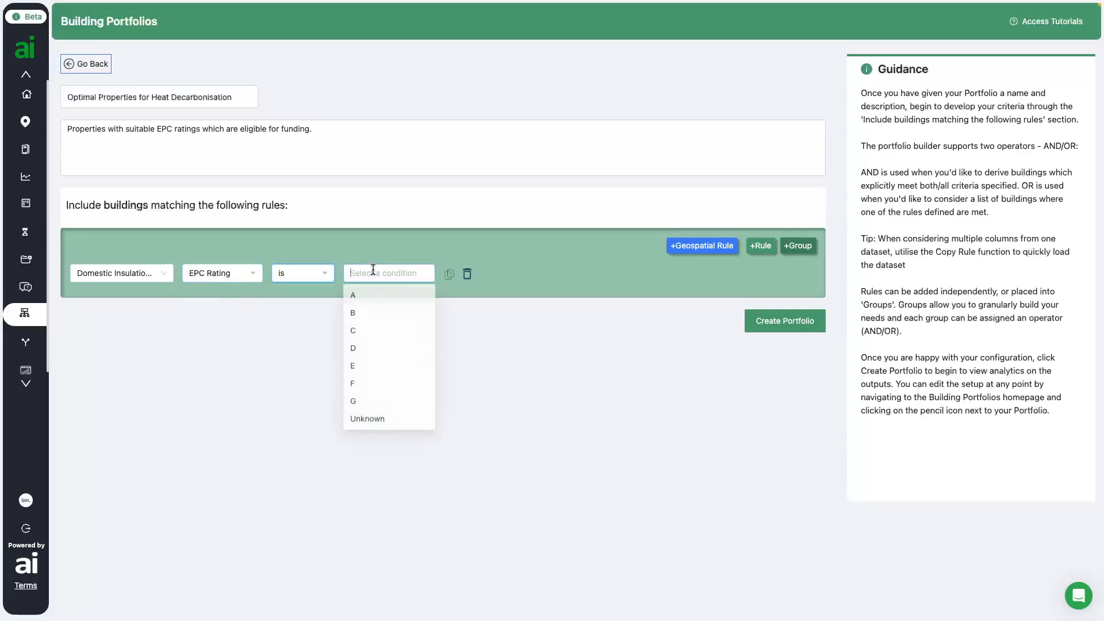
pyautogui.click(373, 296)
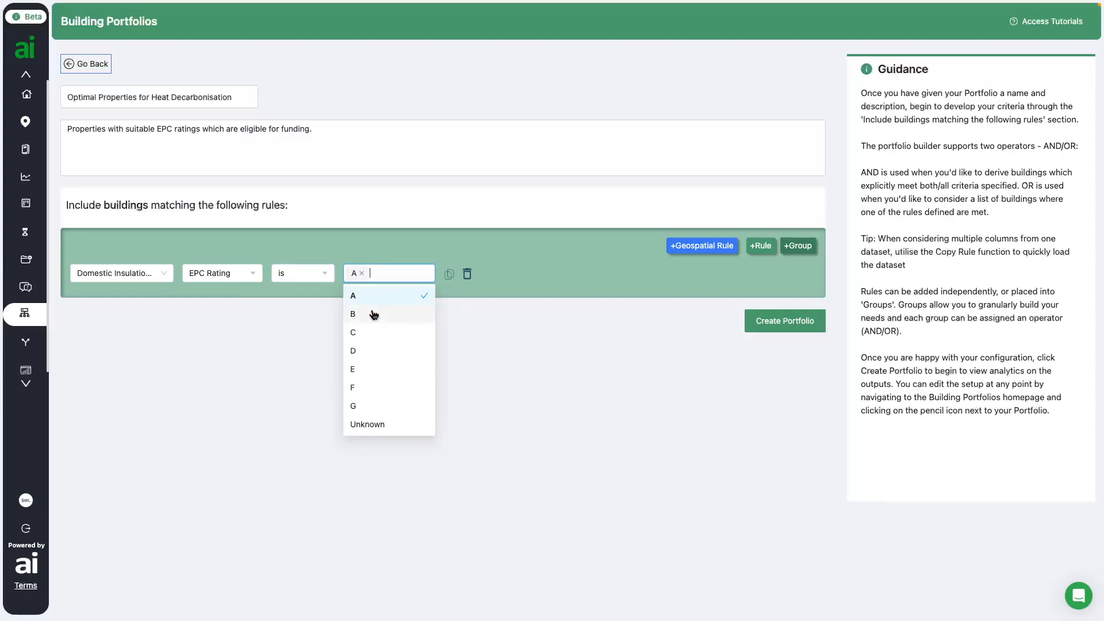
pyautogui.click(372, 314)
pyautogui.click(374, 334)
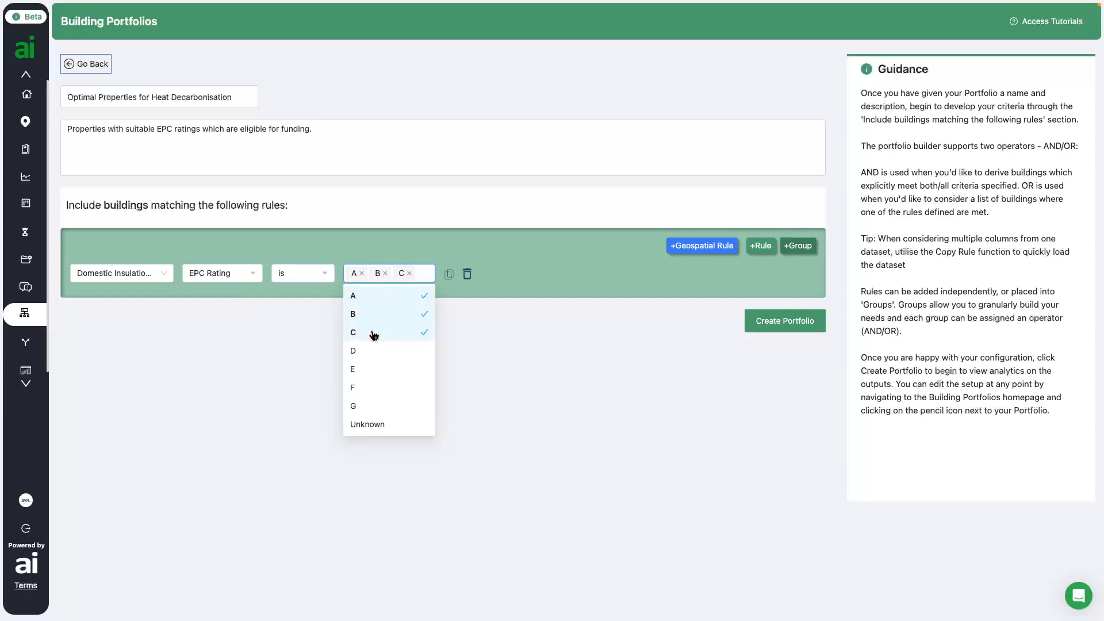
pyautogui.click(491, 320)
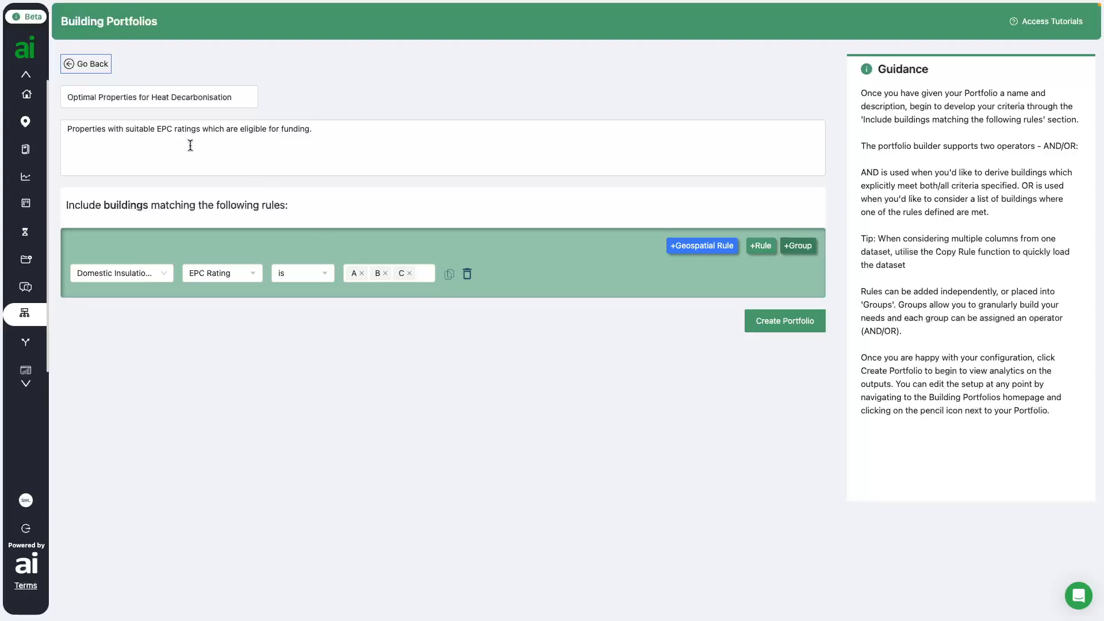
# Add a geospatial rule set to INTERSECTS with a dataset filter on English Indices of Deprivation
pyautogui.moveTo(33, 121)
pyautogui.click(704, 247)
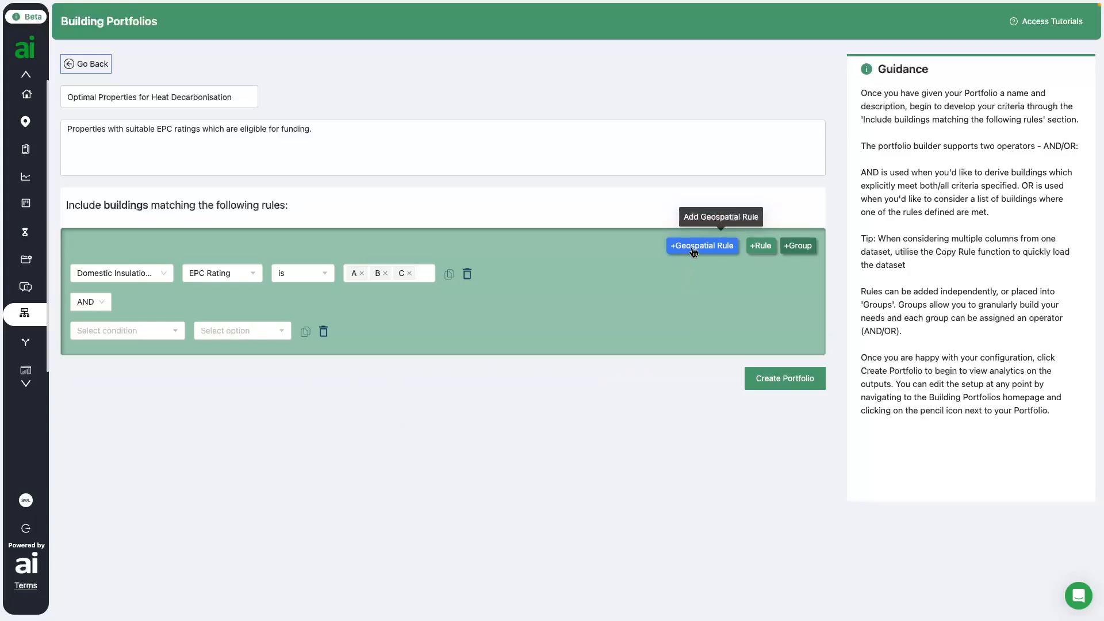
pyautogui.click(155, 330)
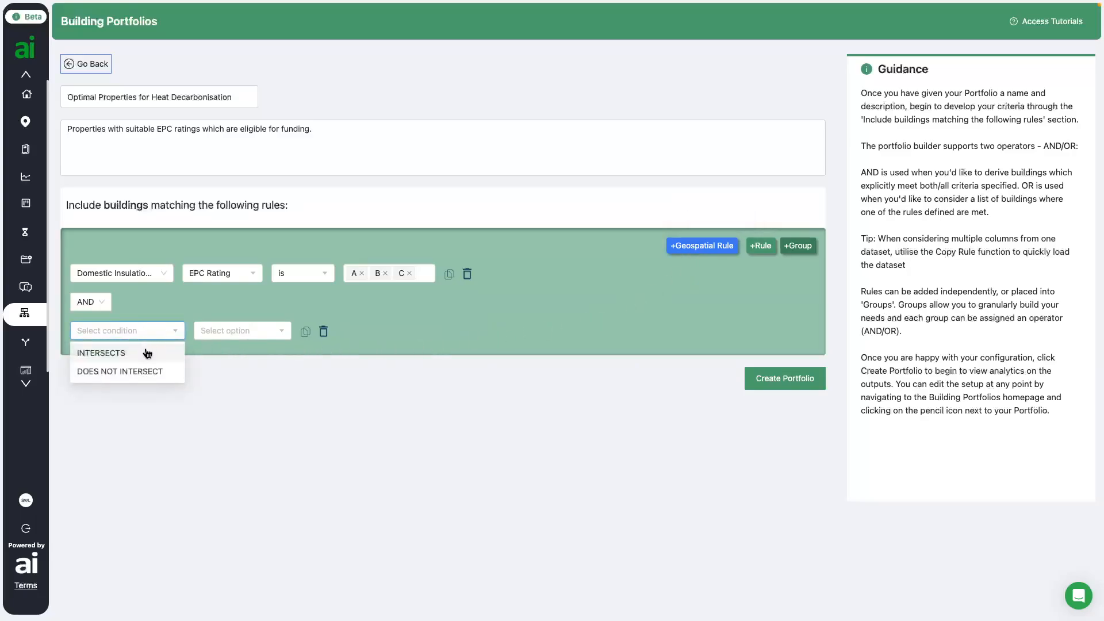
pyautogui.click(147, 353)
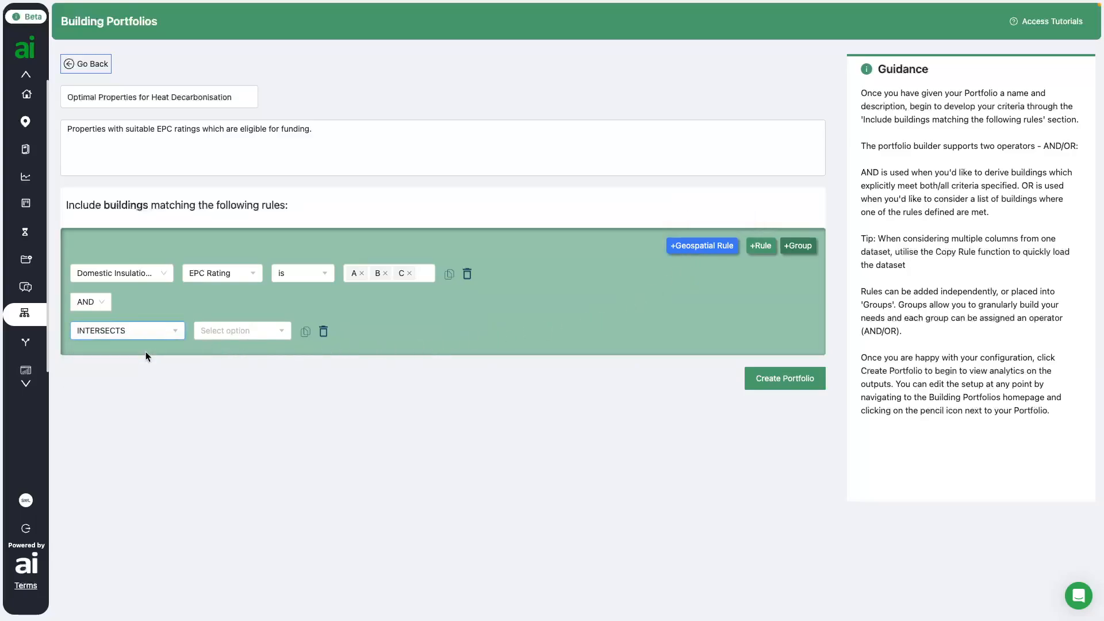
pyautogui.click(236, 330)
pyautogui.click(248, 375)
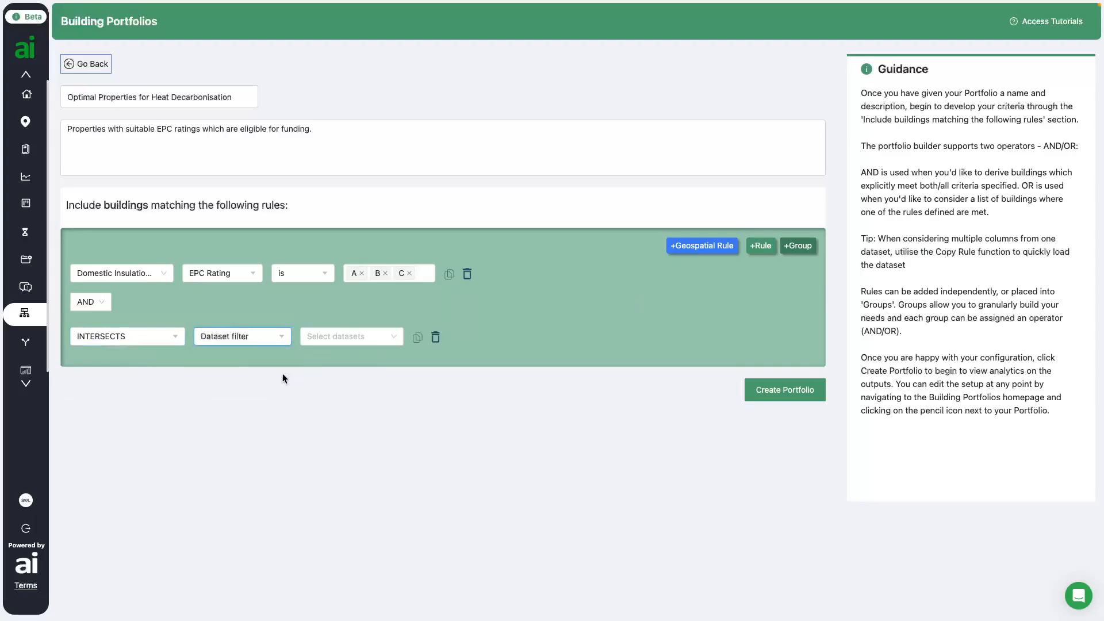
pyautogui.click(365, 339)
pyautogui.scroll(-3, 380, 396)
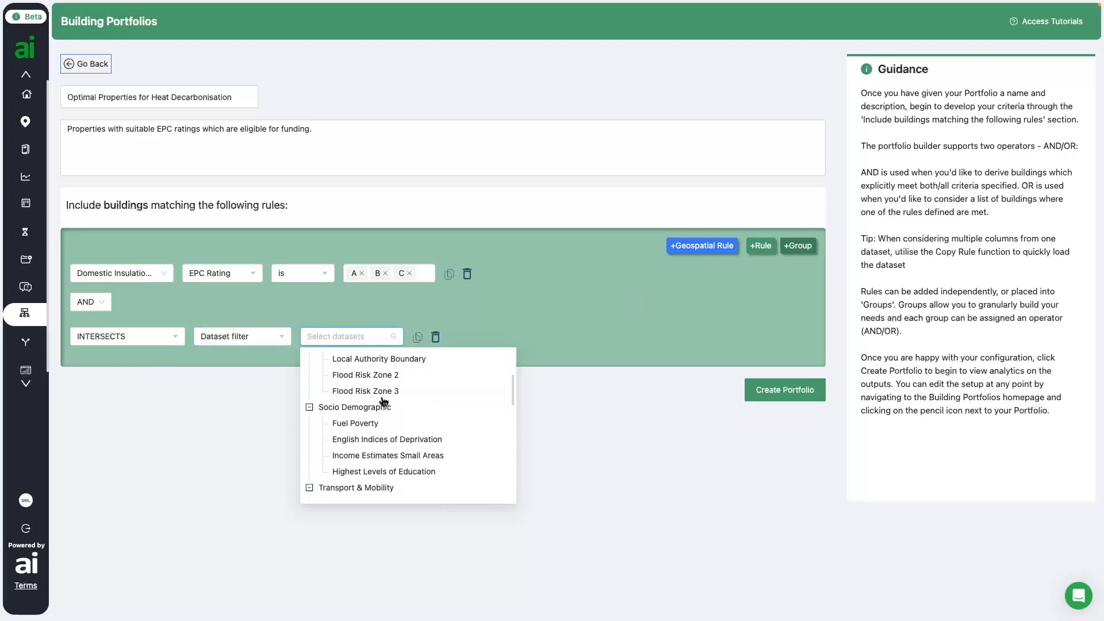
pyautogui.click(386, 439)
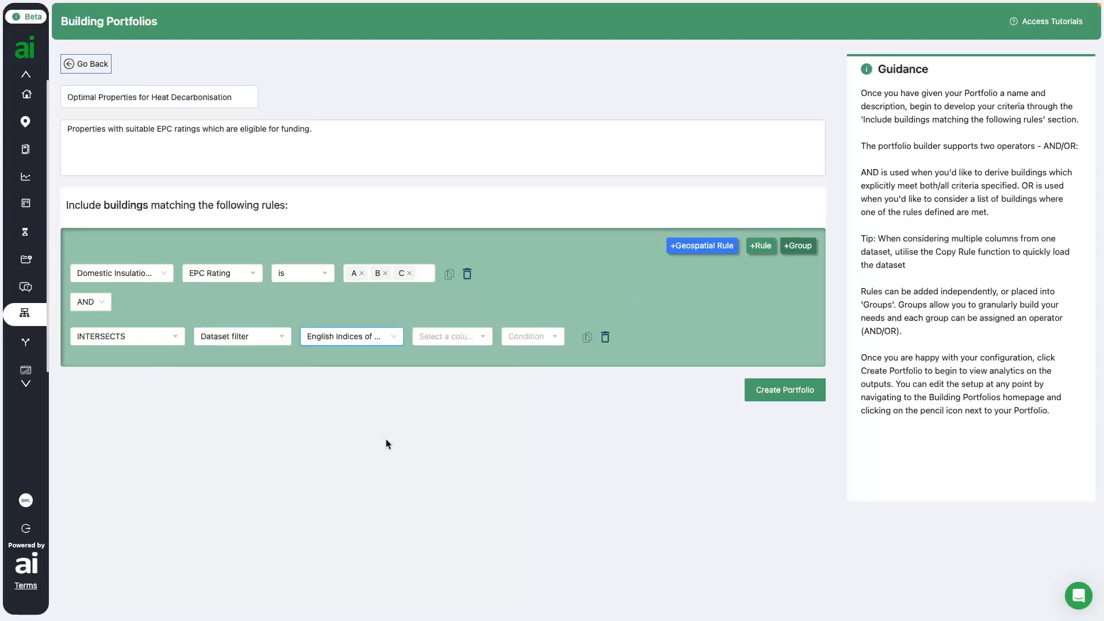
# Filter the geospatial rule by Index of Multiple Deprivation (IMD) Decile less than 3
pyautogui.click(451, 337)
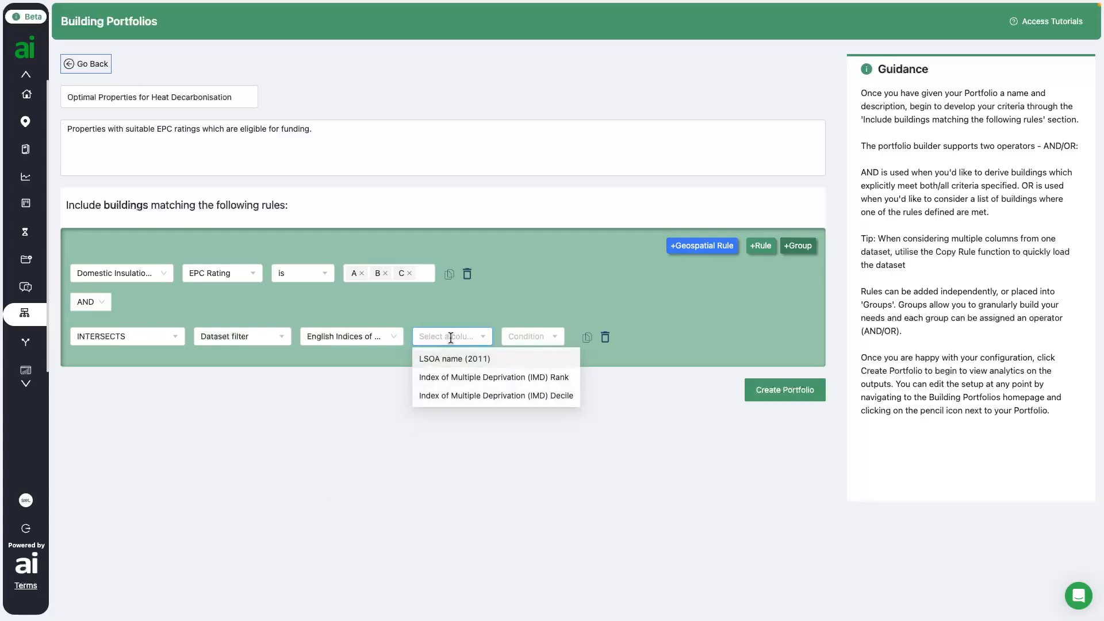
pyautogui.click(452, 395)
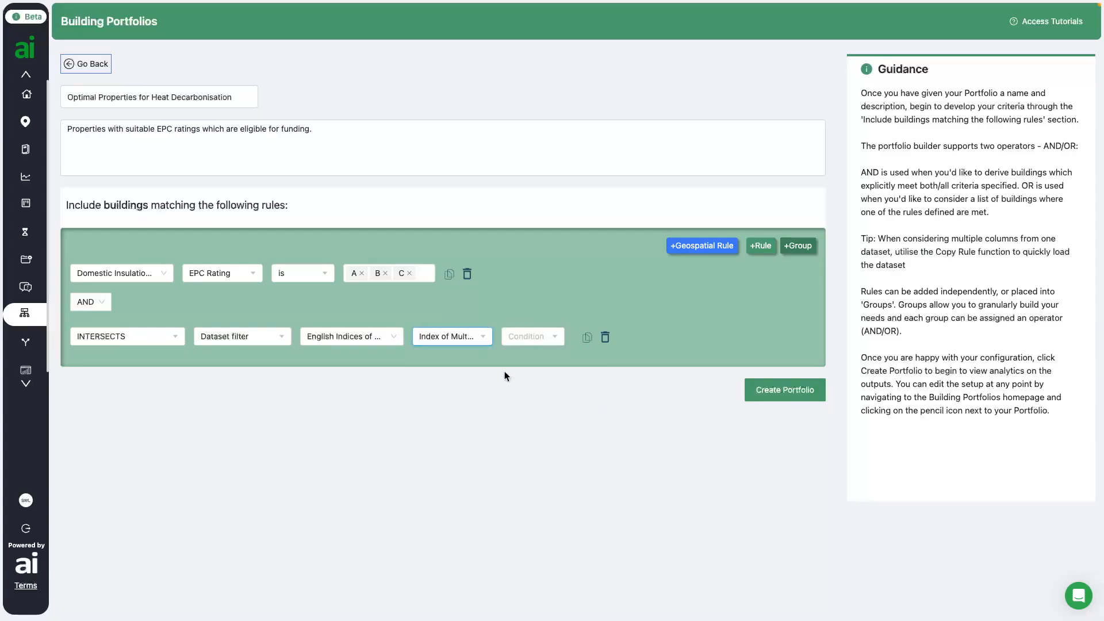
pyautogui.click(526, 336)
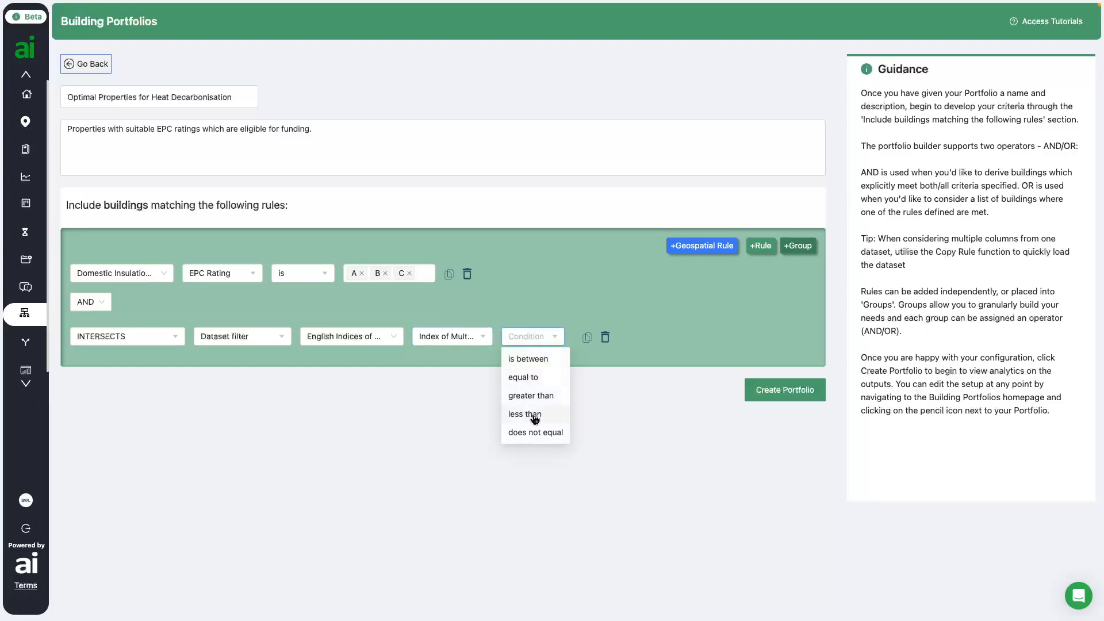
pyautogui.click(535, 414)
pyautogui.click(601, 336)
pyautogui.write('3')
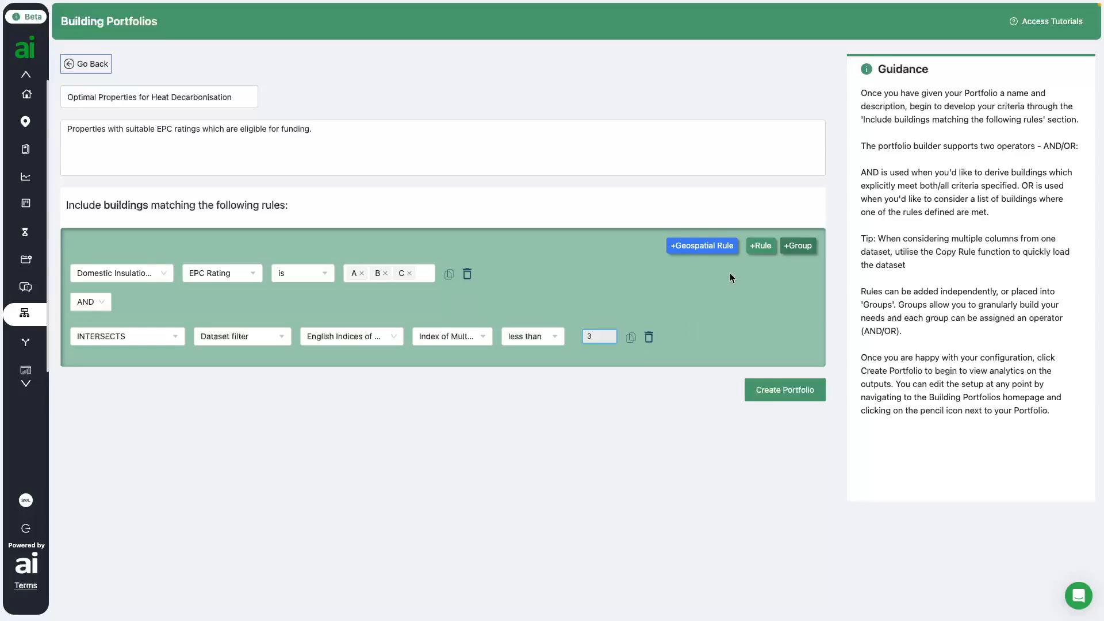
# Add a rule on the Domestic Air Source Heat Pump Potential dataset requiring Overall Suitability Rating is True
pyautogui.click(760, 245)
pyautogui.click(121, 400)
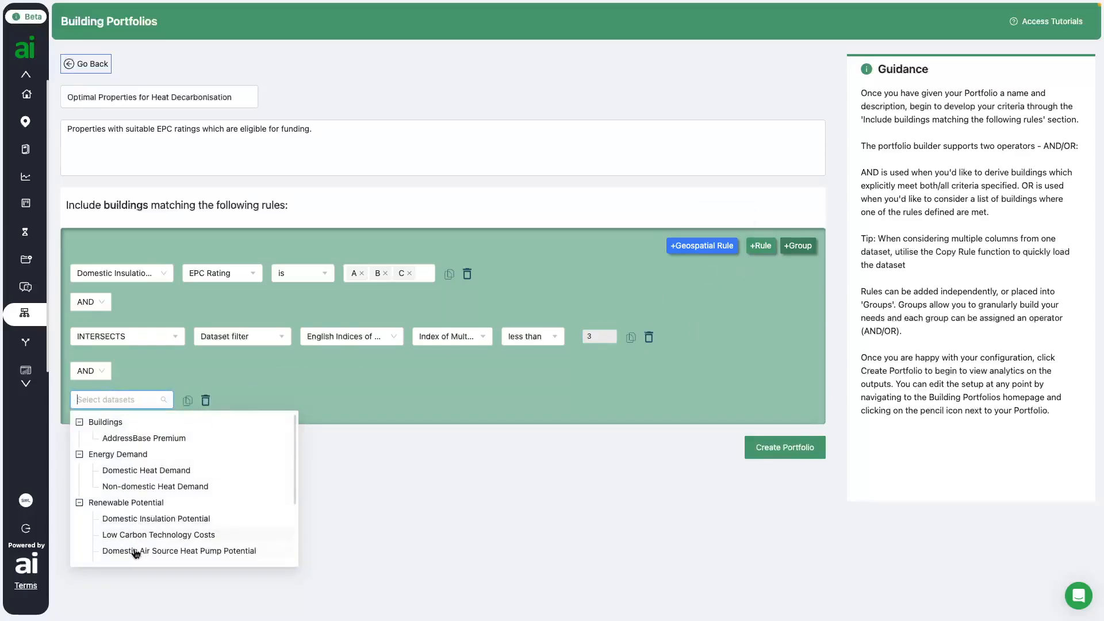
pyautogui.click(136, 551)
pyautogui.click(233, 421)
pyautogui.click(293, 425)
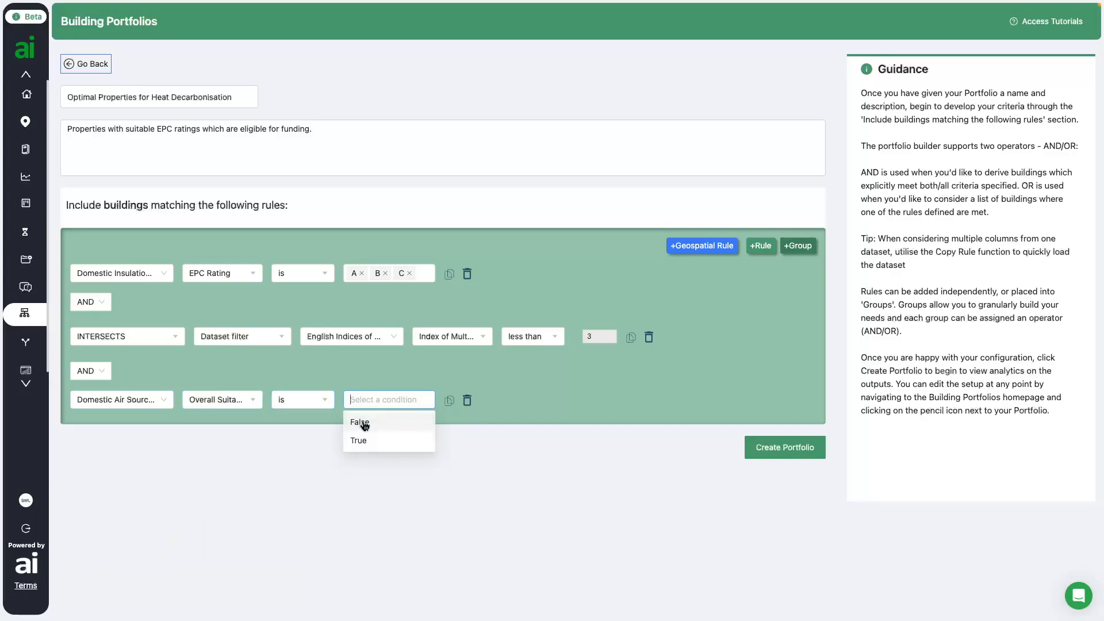
pyautogui.click(358, 440)
# Add a rule on the Domestic Ground Source Heat Pump Potential dataset requiring Overall Suitability Rating is True
pyautogui.click(760, 246)
pyautogui.click(121, 457)
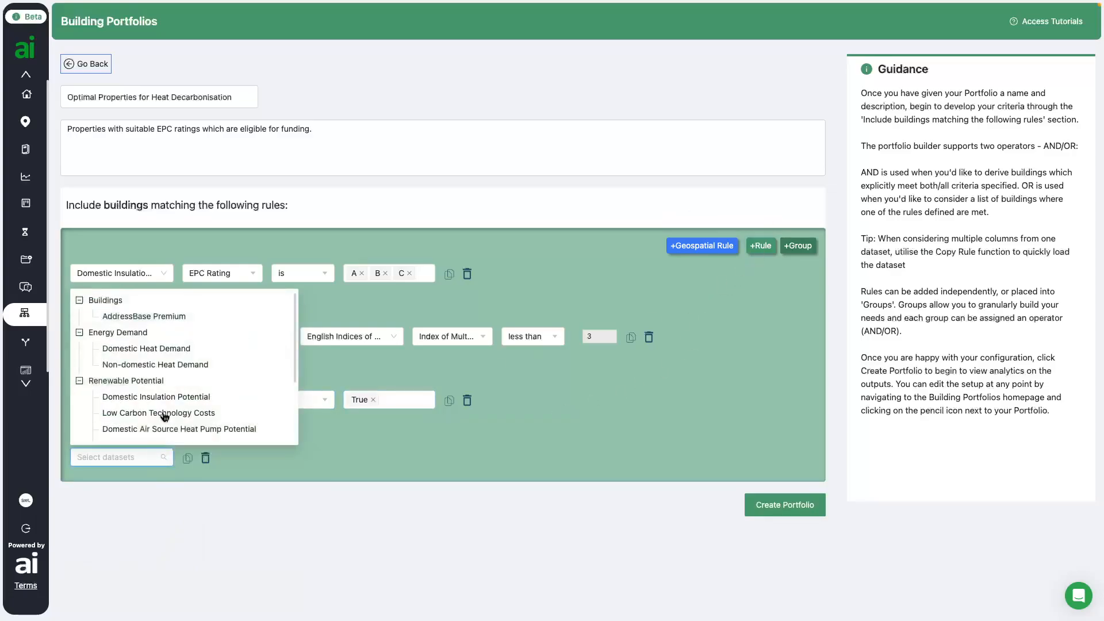
pyautogui.scroll(-1, 165, 416)
pyautogui.click(163, 429)
pyautogui.click(307, 477)
pyautogui.click(384, 457)
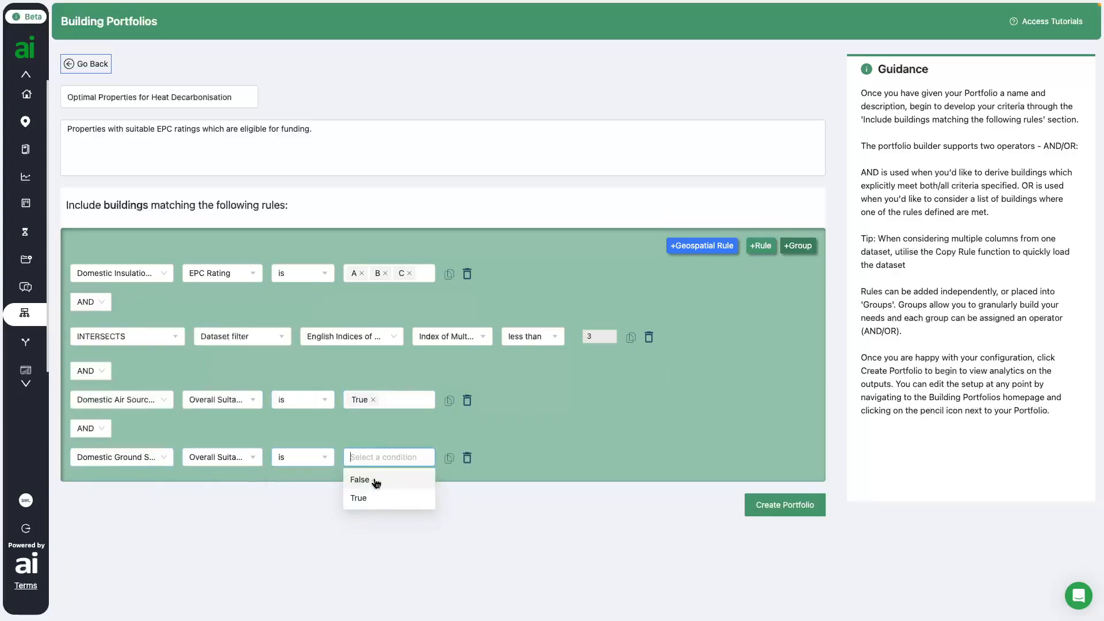
pyautogui.click(365, 495)
pyautogui.click(257, 493)
# Change the operator between the air source and ground source heat pump rules to OR
pyautogui.click(85, 424)
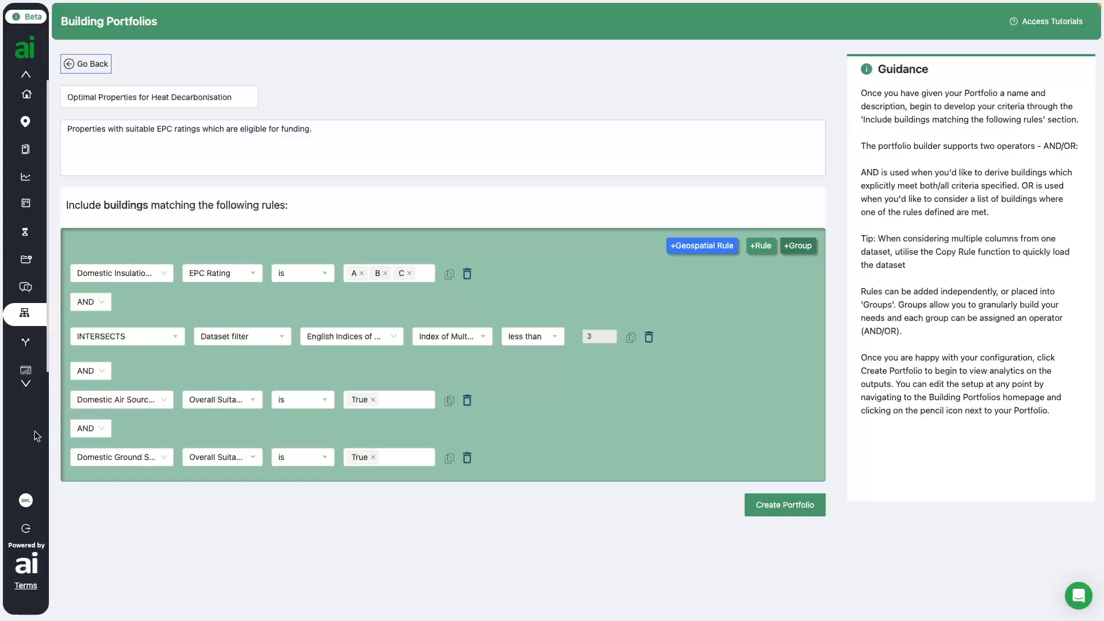
pyautogui.click(80, 430)
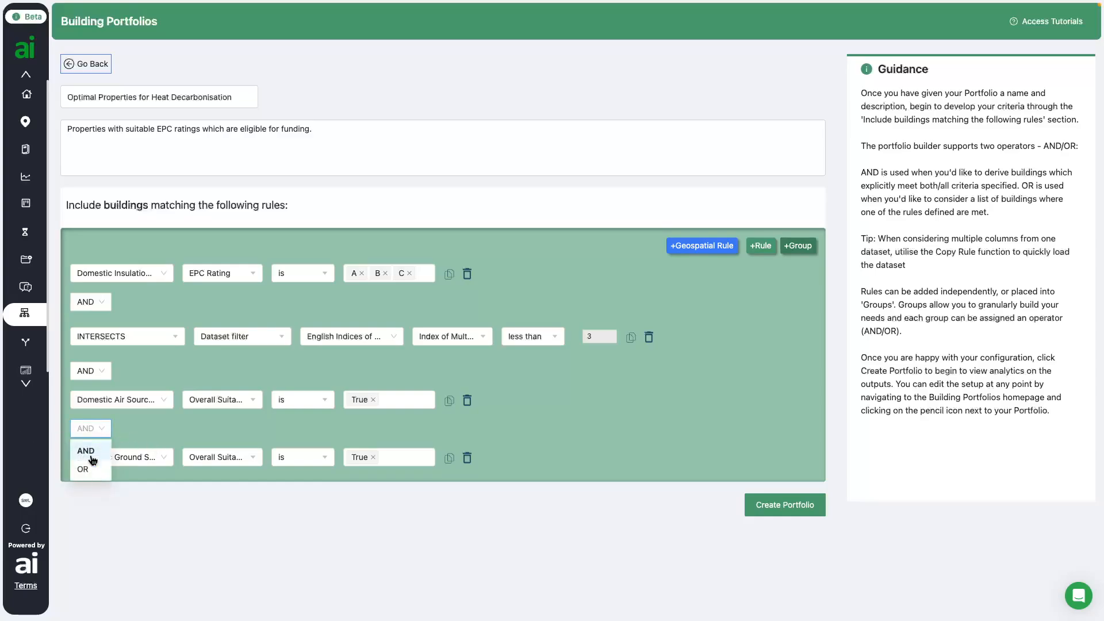
pyautogui.click(82, 464)
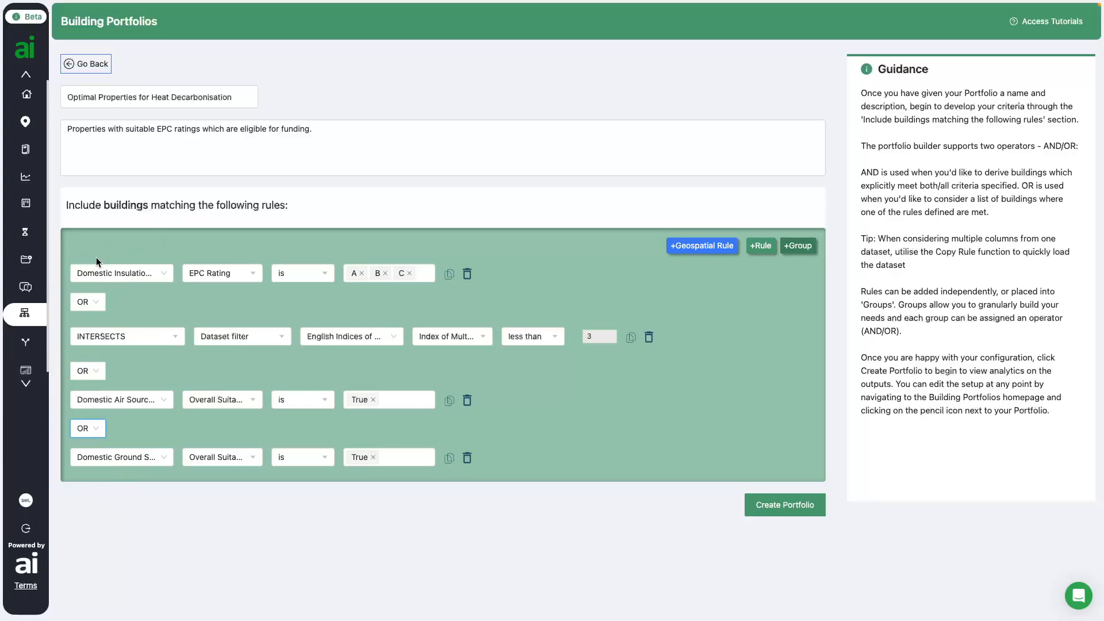
# Restore the AND operator between the rules and delete both the ground source and air source heat pump rules
pyautogui.click(101, 438)
pyautogui.click(84, 451)
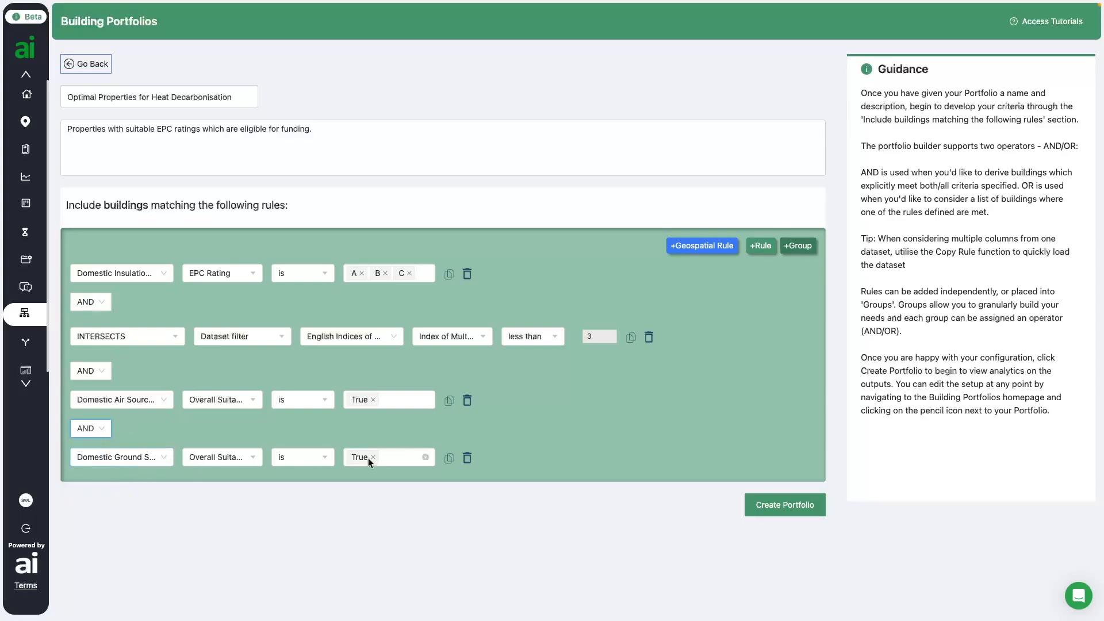
pyautogui.click(467, 457)
pyautogui.click(467, 400)
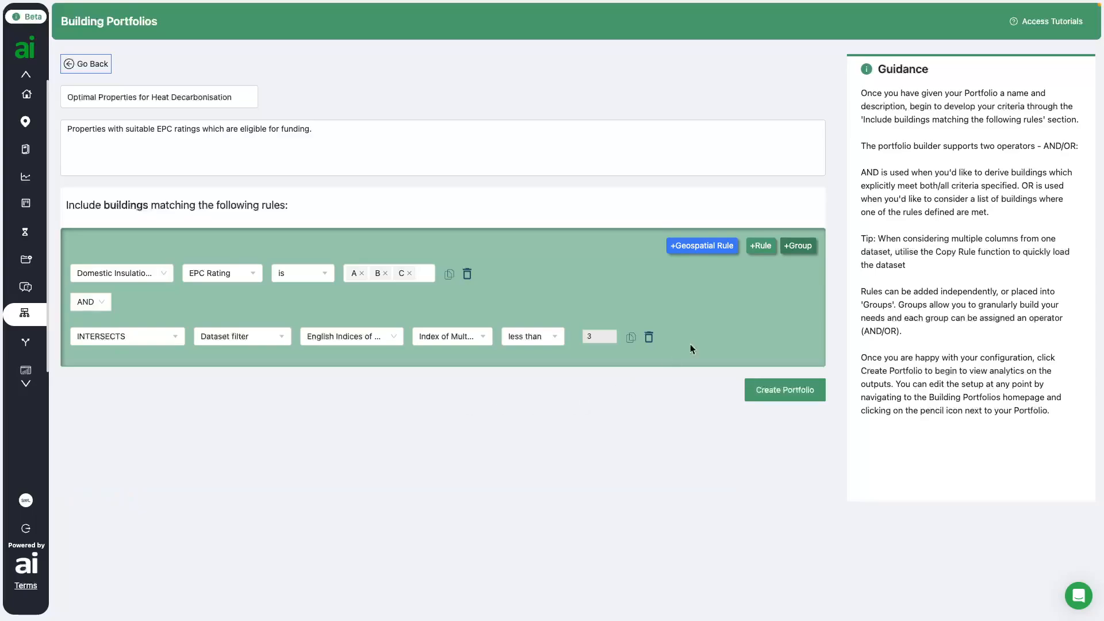
# Add a nested group containing a rule on the Domestic Air Source Heat Pump Potential dataset
pyautogui.click(799, 247)
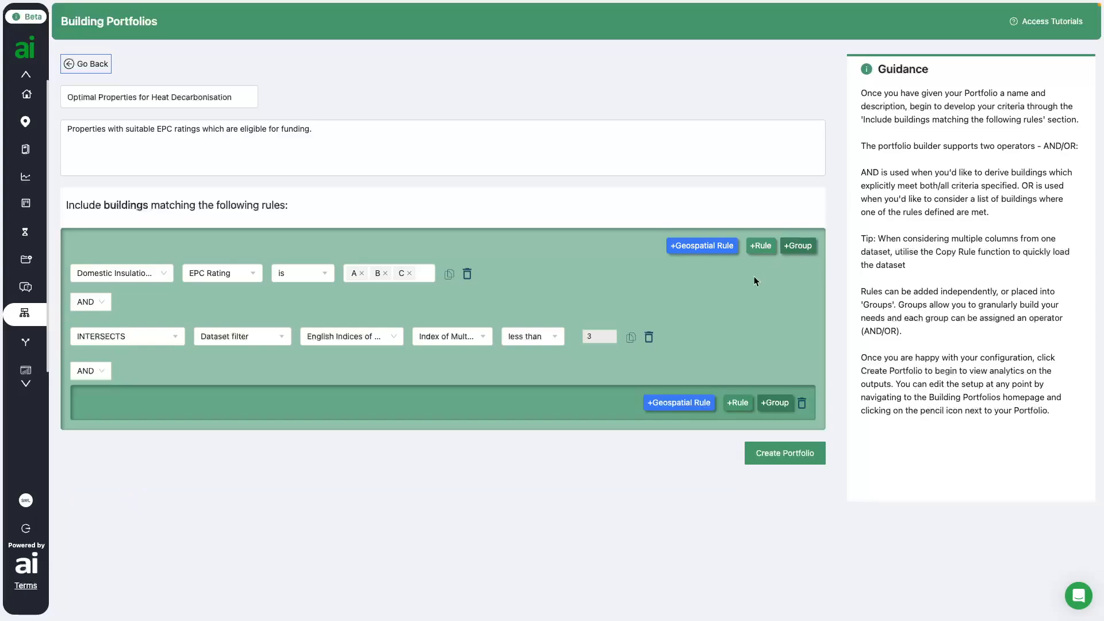
pyautogui.click(725, 405)
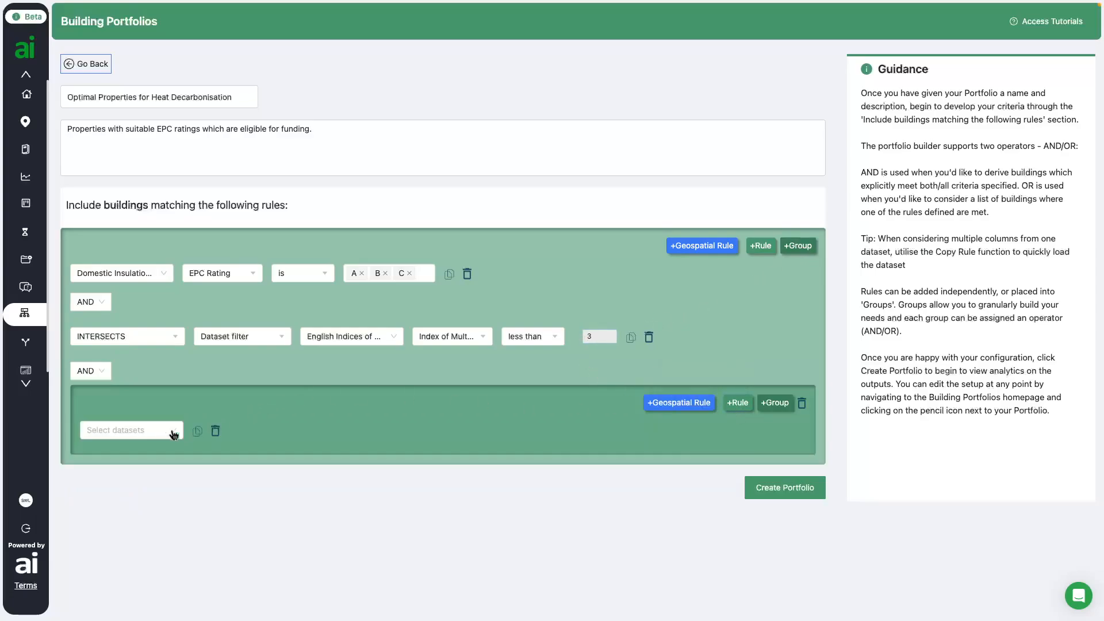
pyautogui.click(167, 430)
pyautogui.click(164, 581)
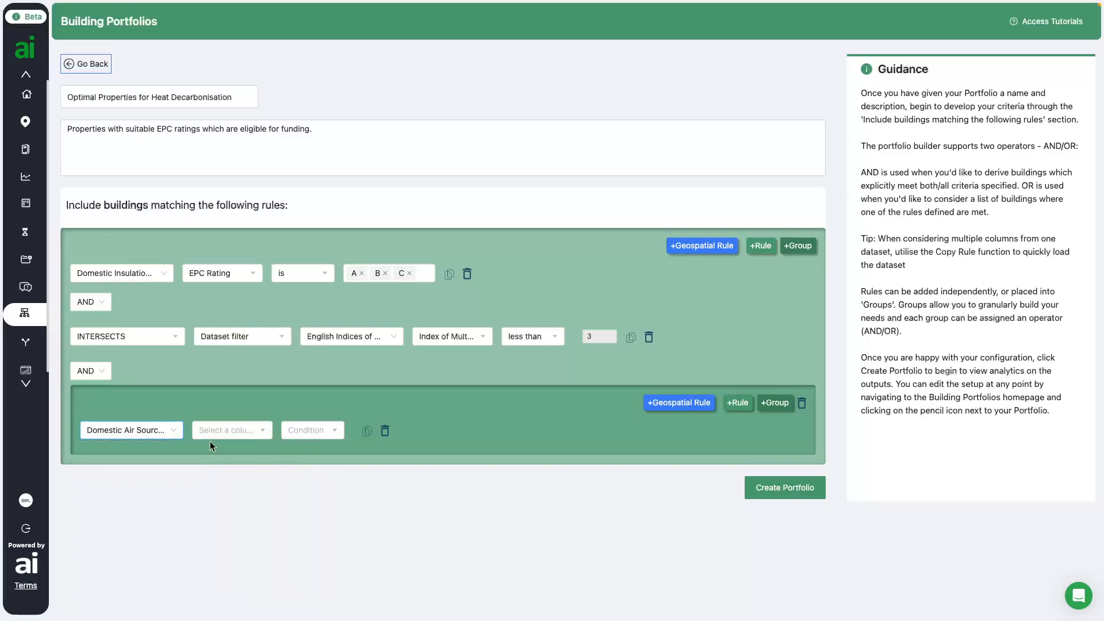
# Set the grouped air source rule to require Overall Suitability Rating is True
pyautogui.click(222, 438)
pyautogui.click(230, 453)
pyautogui.click(295, 431)
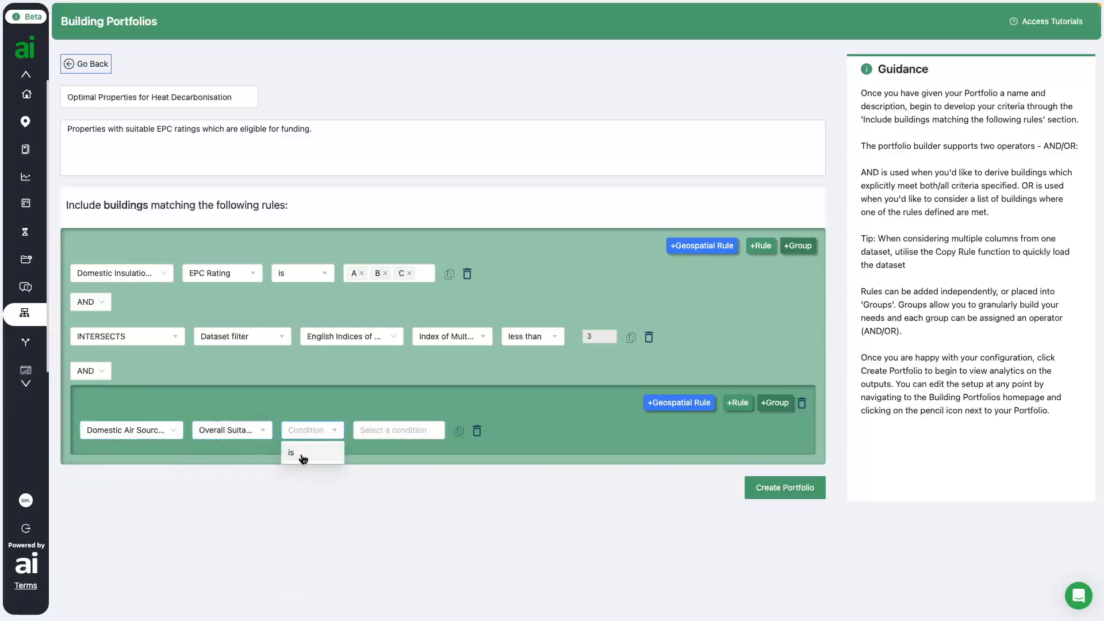
pyautogui.click(295, 452)
pyautogui.click(393, 430)
pyautogui.click(389, 468)
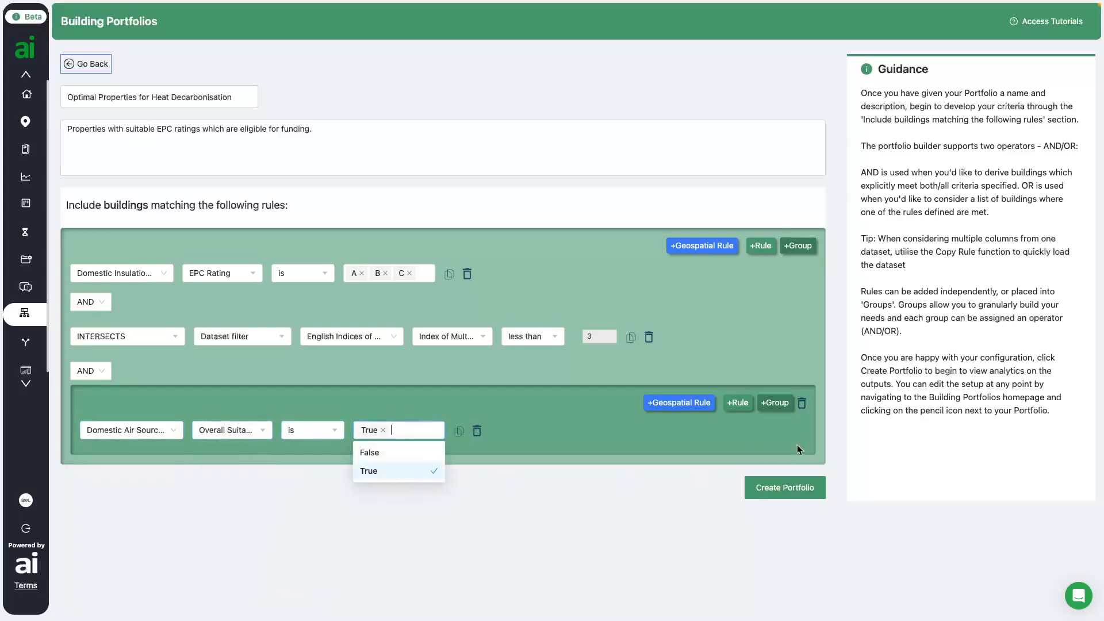
# Add a second rule inside the nested group based on the Domestic Ground Source Heat Pump Potential dataset
pyautogui.click(737, 402)
pyautogui.click(153, 488)
pyautogui.scroll(-1, 164, 440)
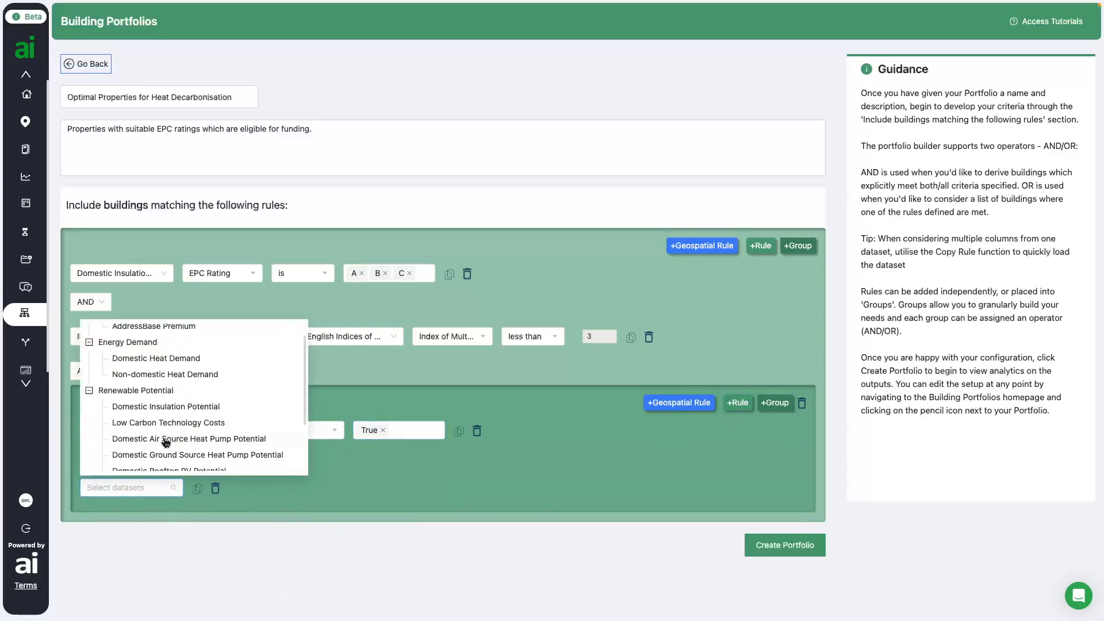
pyautogui.click(166, 455)
# Set the grouped ground source rule to require Overall Suitability Rating is True
pyautogui.click(227, 487)
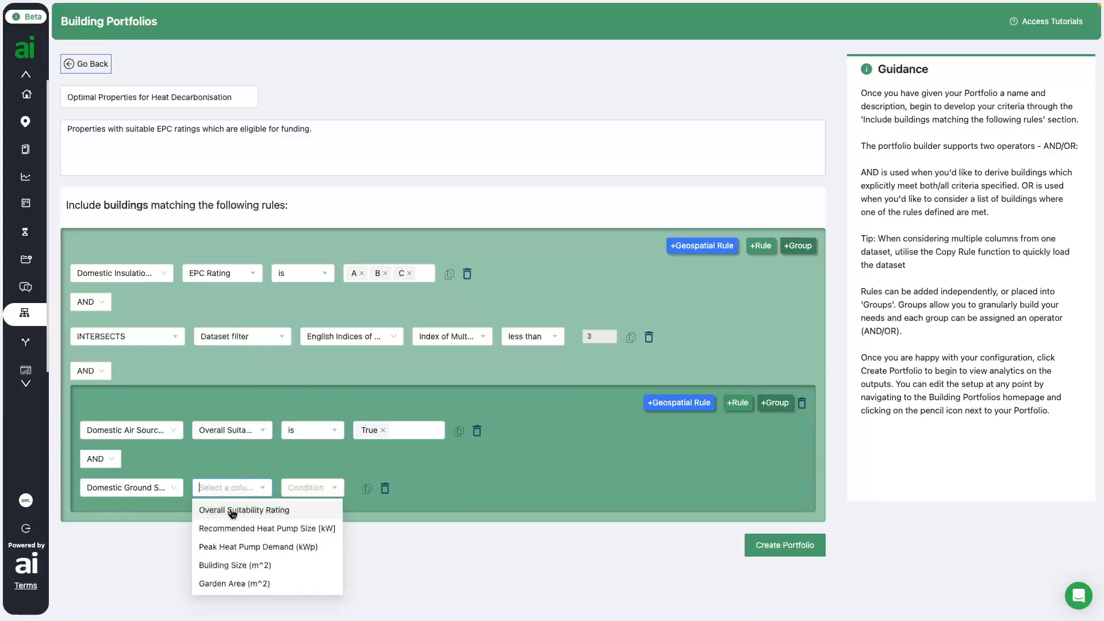
pyautogui.click(263, 510)
pyautogui.click(310, 487)
pyautogui.click(315, 509)
pyautogui.click(394, 488)
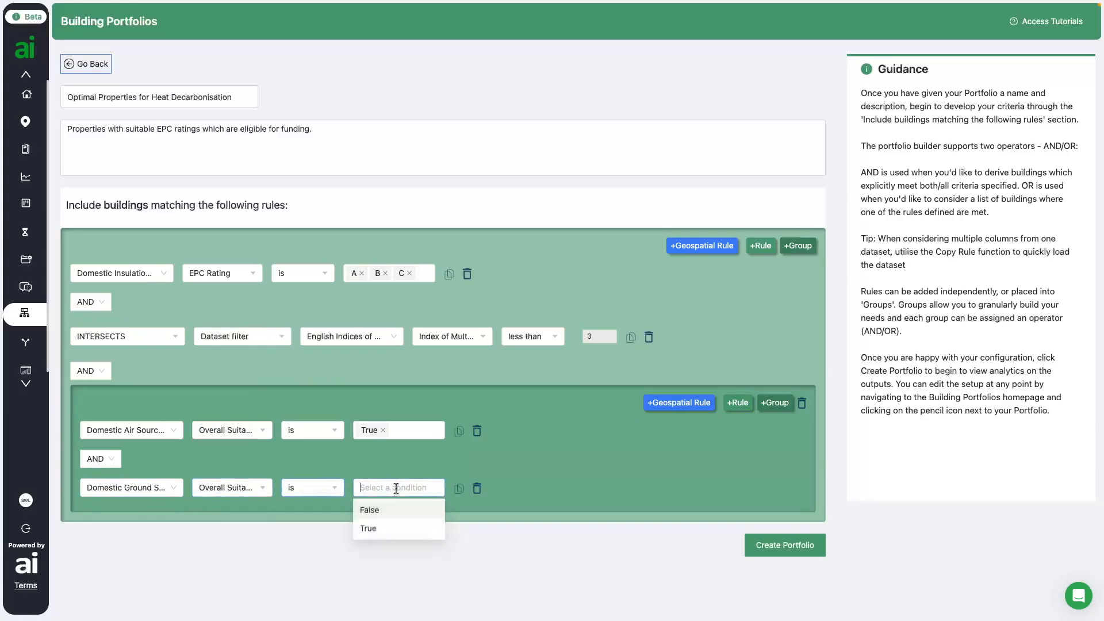
pyautogui.click(393, 529)
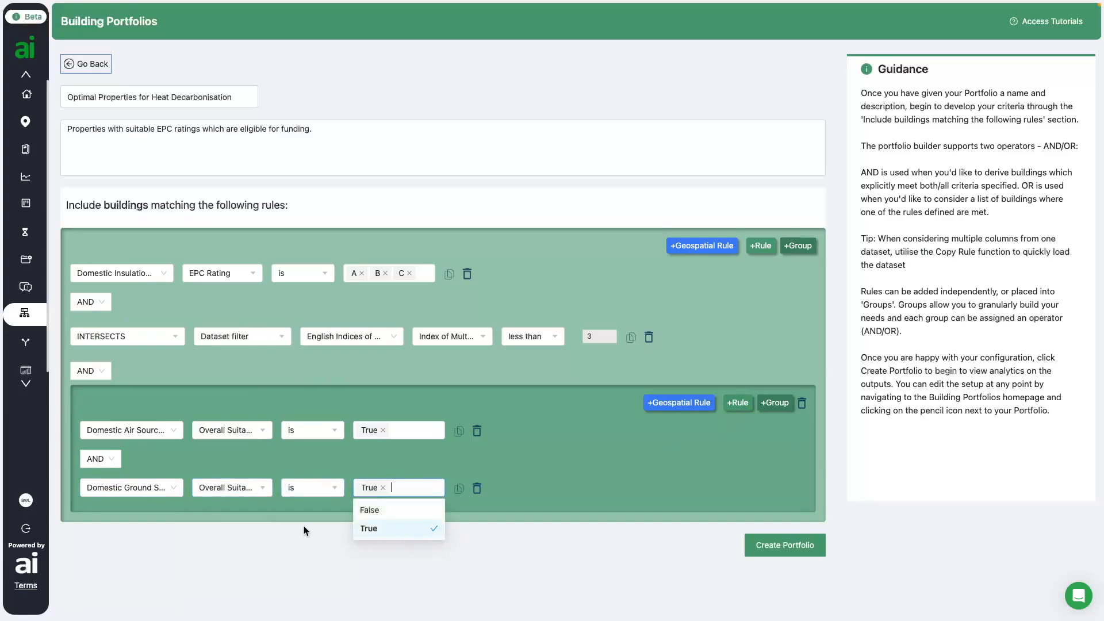
pyautogui.click(304, 526)
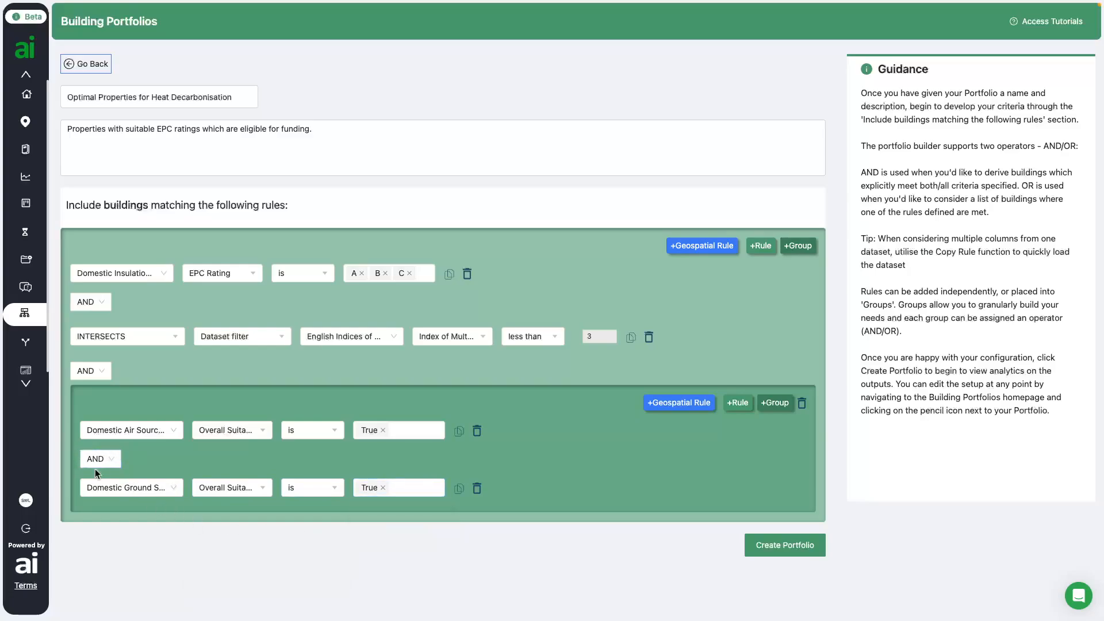
# Change the operator inside the nested group to OR and create the portfolio
pyautogui.click(108, 457)
pyautogui.click(106, 498)
pyautogui.click(771, 551)
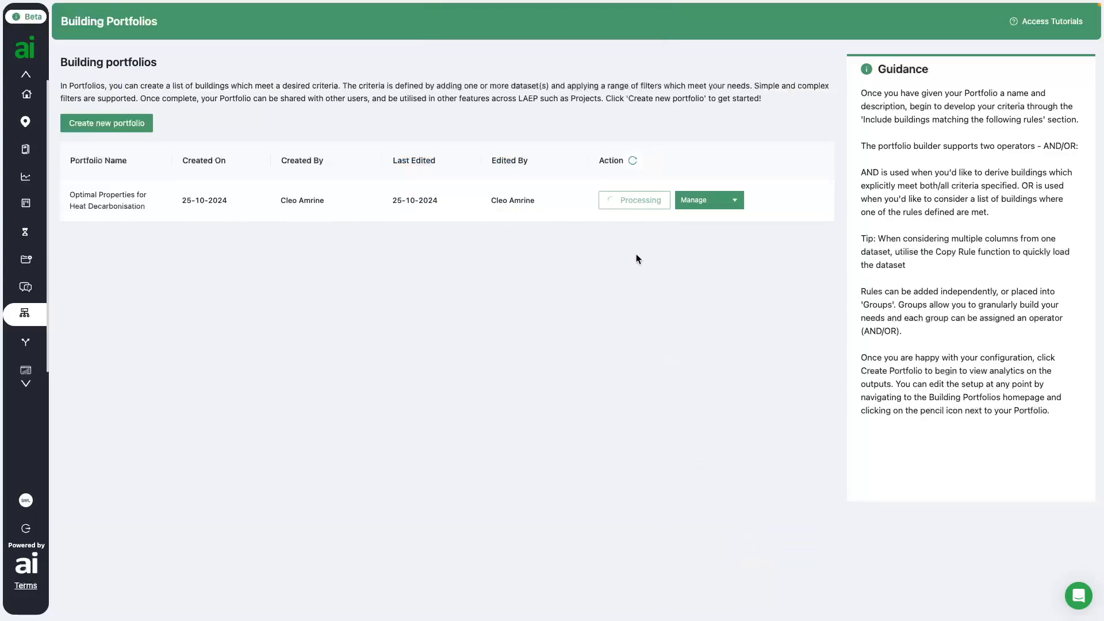
# Refresh the portfolio list and open the portfolio's results to examine the matching buildings on the map at street level
pyautogui.click(631, 161)
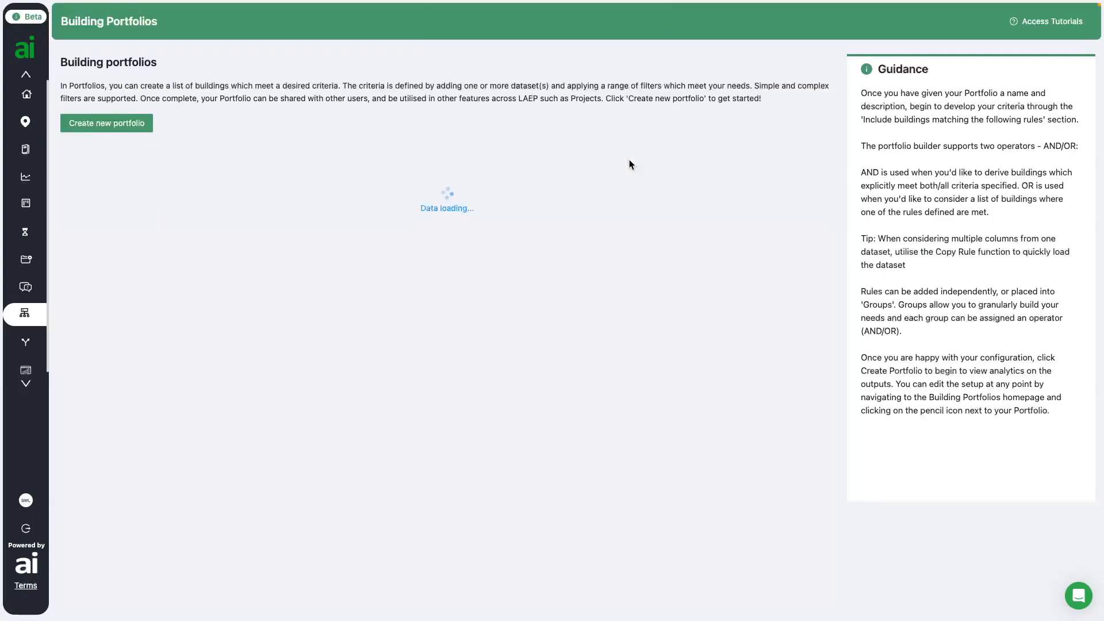
pyautogui.click(638, 201)
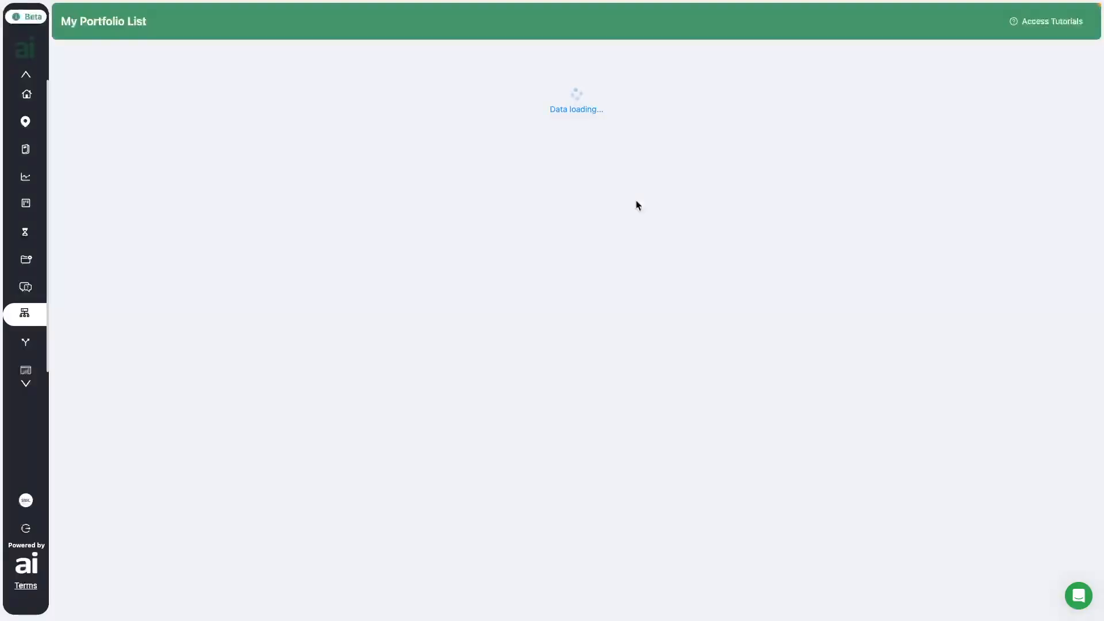
pyautogui.scroll(5, 709, 294)
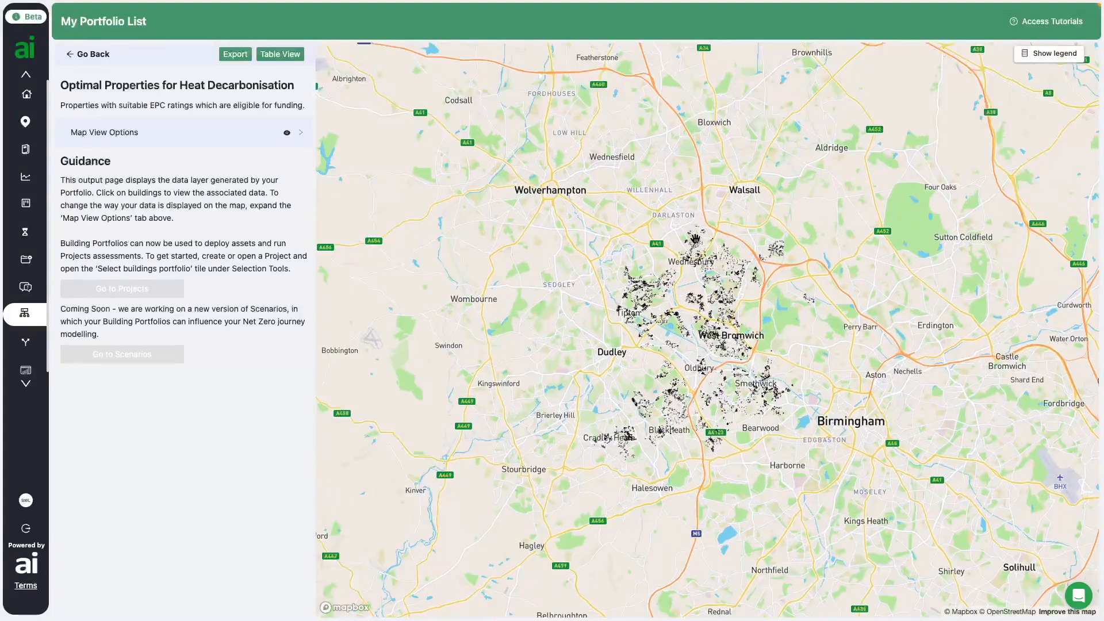
pyautogui.scroll(6, 708, 294)
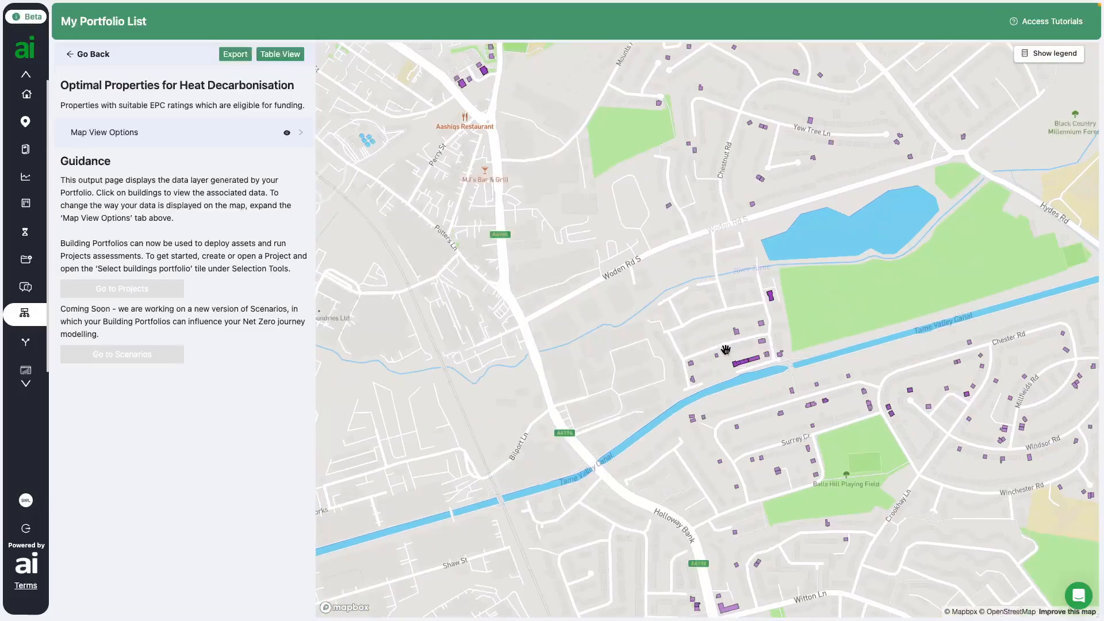
pyautogui.moveTo(613, 327); pyautogui.dragTo(377, 196)
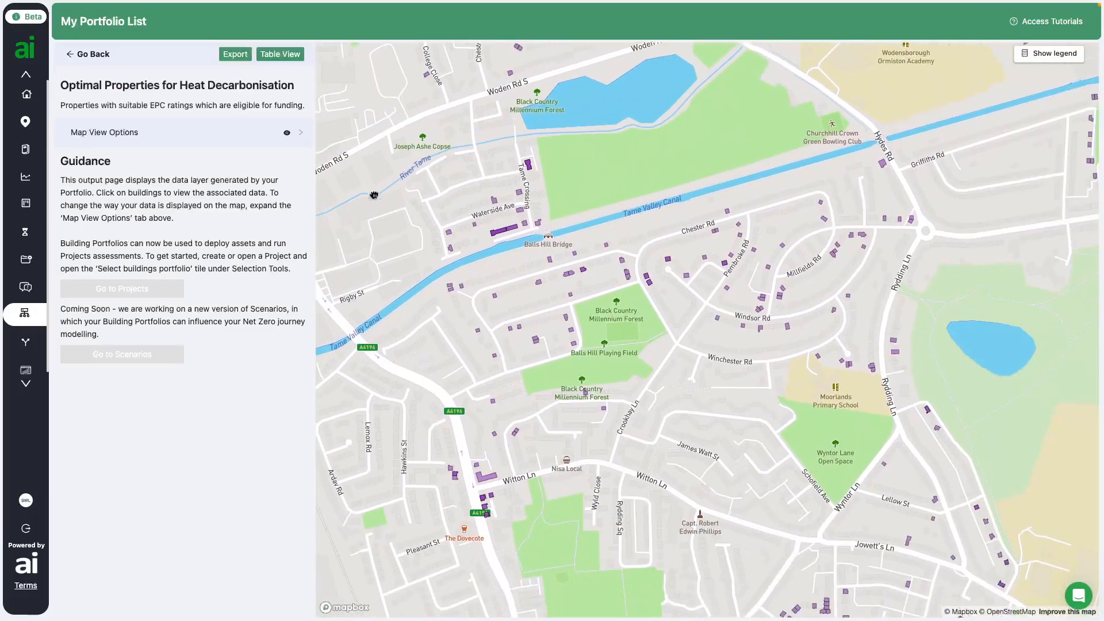
pyautogui.moveTo(795, 386); pyautogui.dragTo(695, 267)
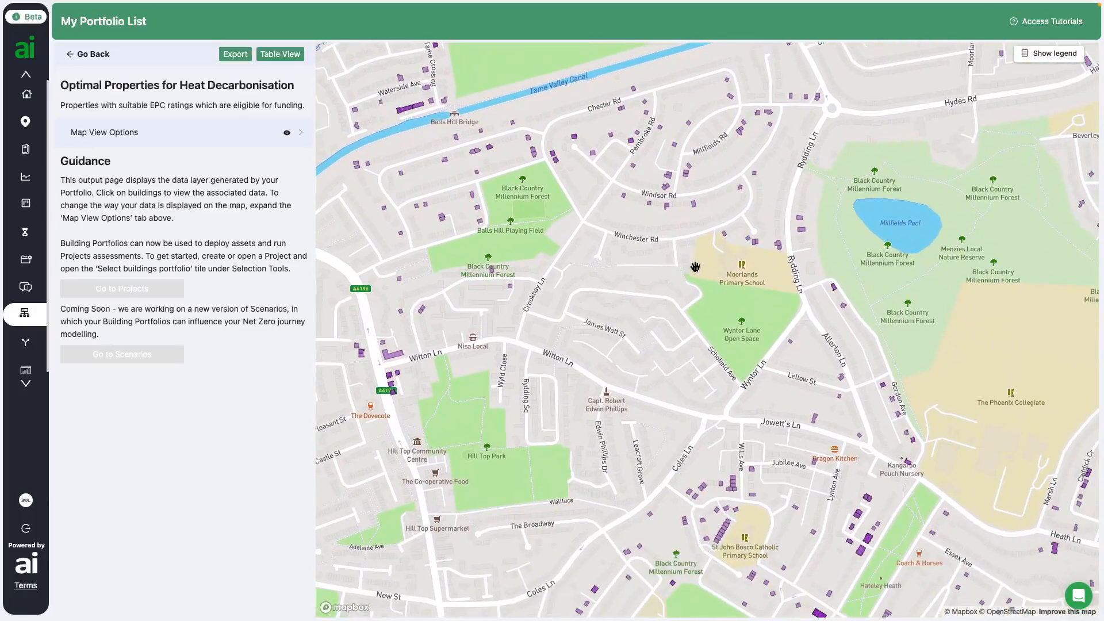
# Examine the map view's fill colour options and the table of buildings in the portfolio
pyautogui.click(148, 130)
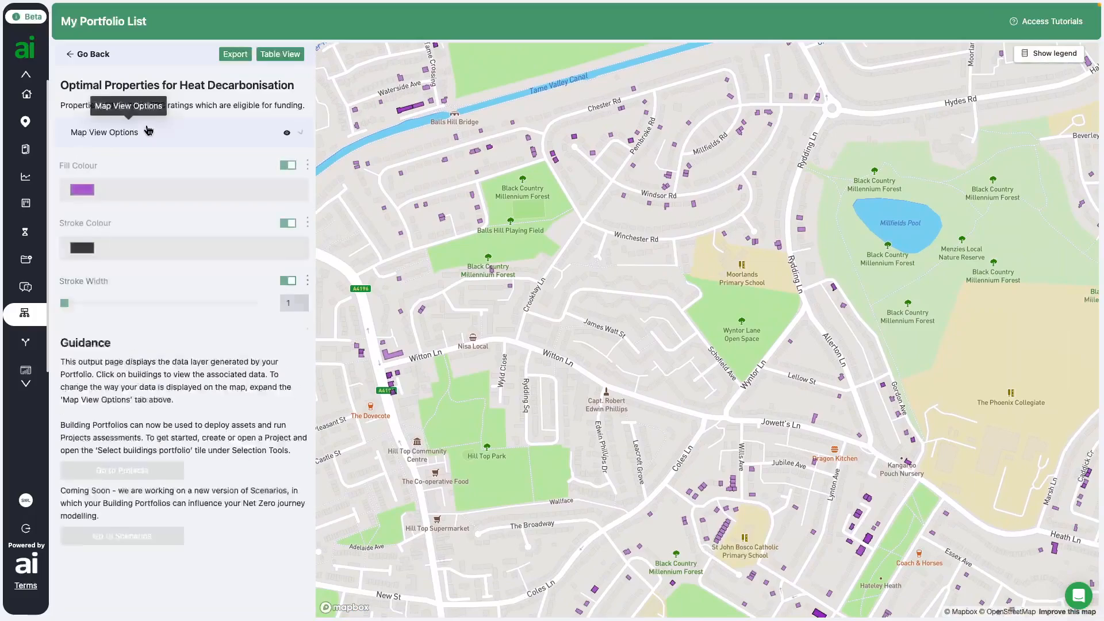
pyautogui.click(149, 190)
pyautogui.click(156, 200)
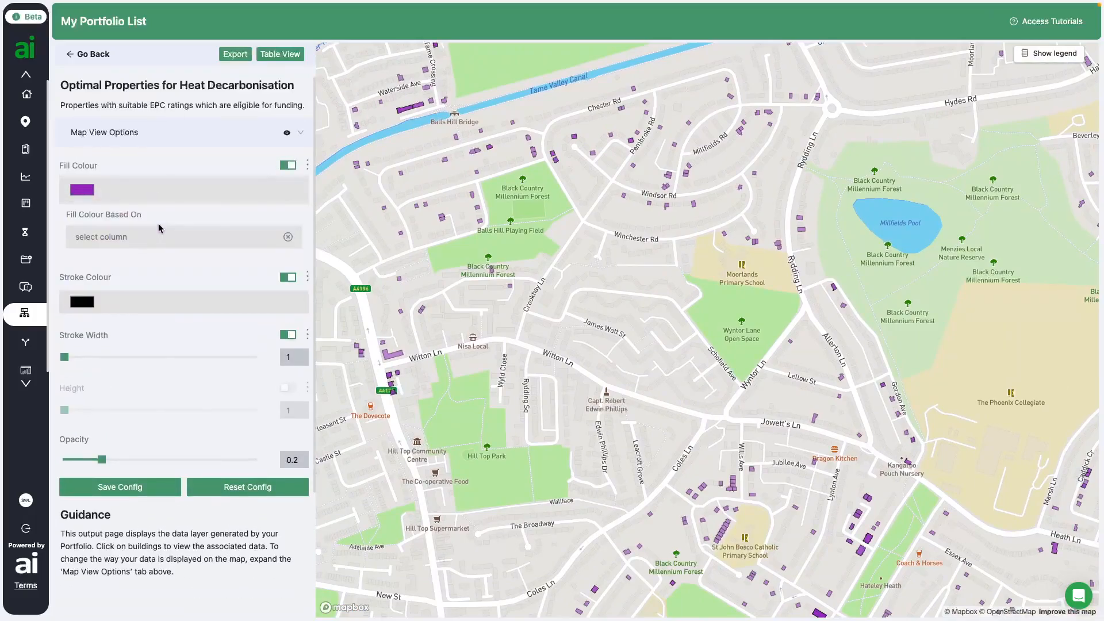
pyautogui.click(159, 239)
pyautogui.click(158, 240)
pyautogui.click(280, 54)
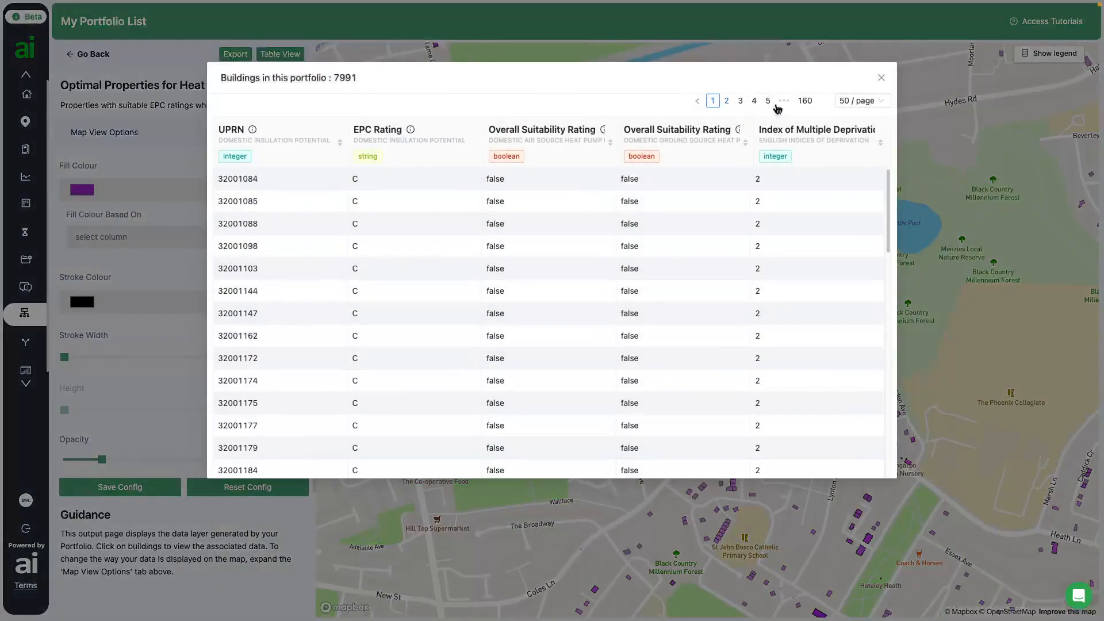
pyautogui.click(884, 78)
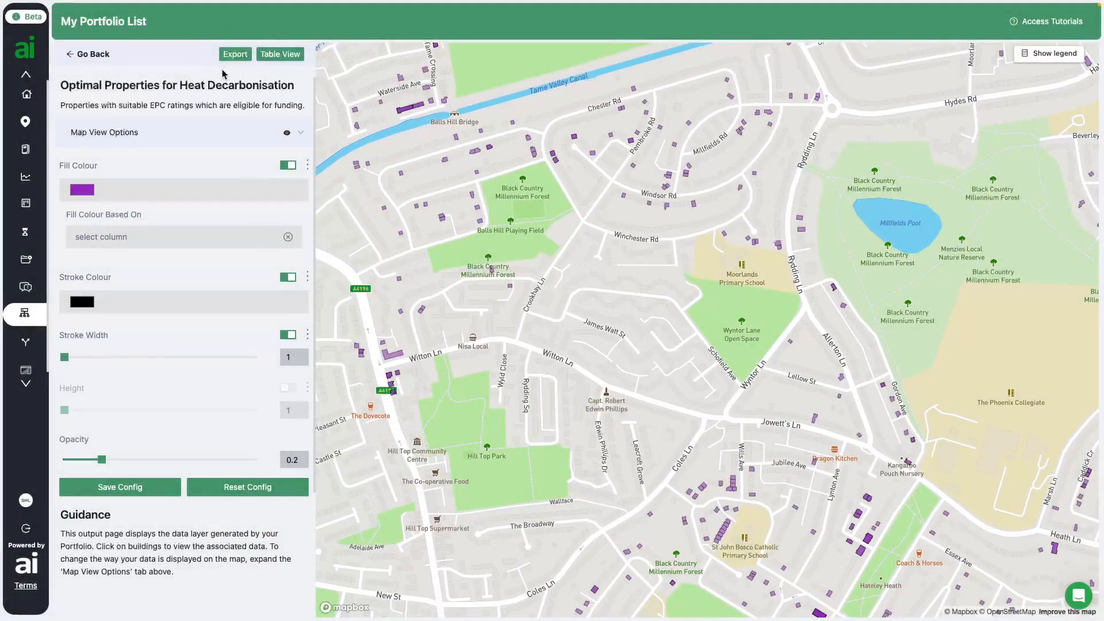
# Return to the portfolio list and review the management options available for the portfolio
pyautogui.click(88, 53)
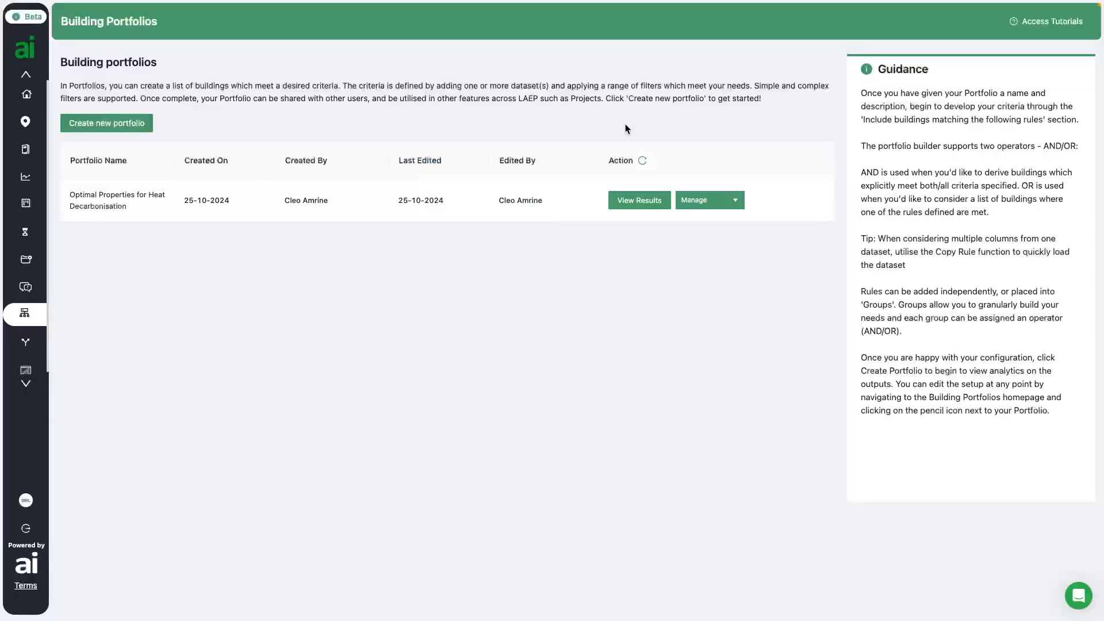
pyautogui.click(698, 202)
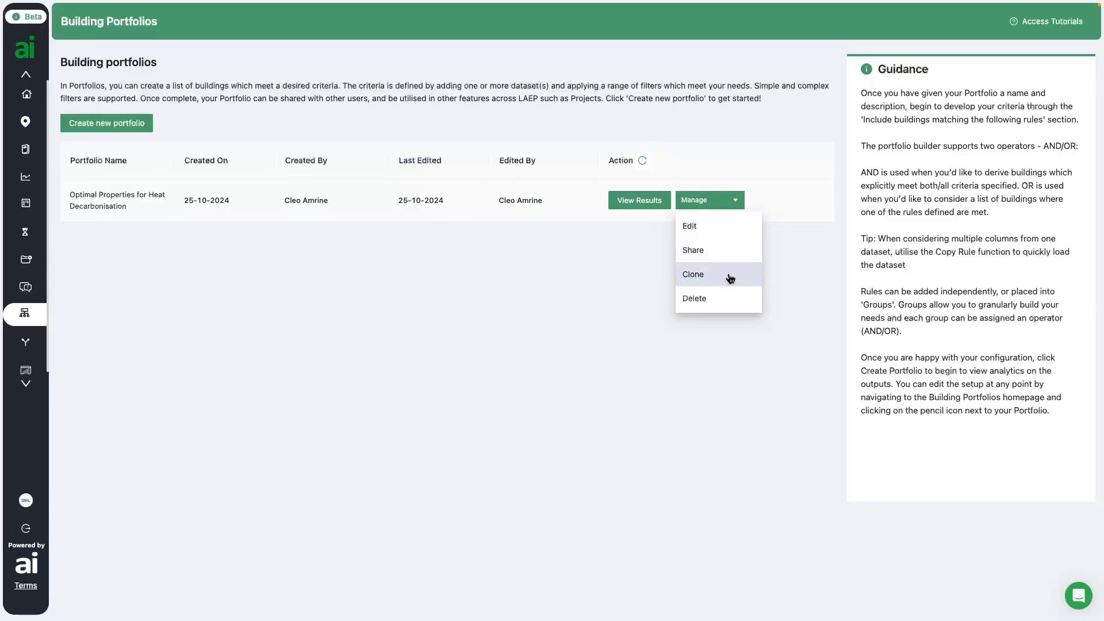
pyautogui.click(645, 285)
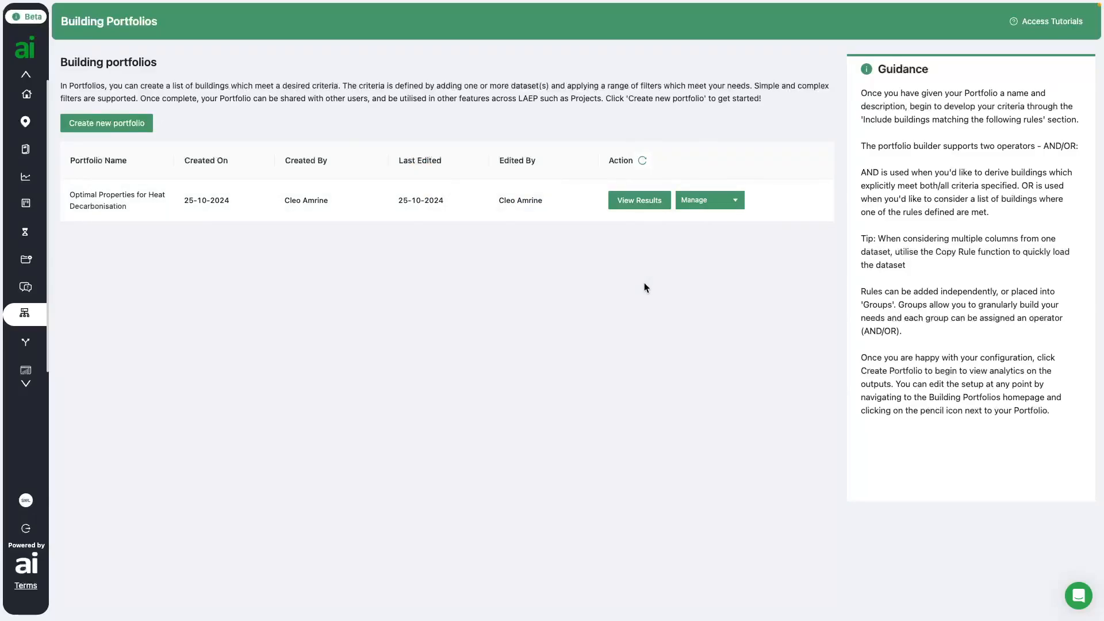